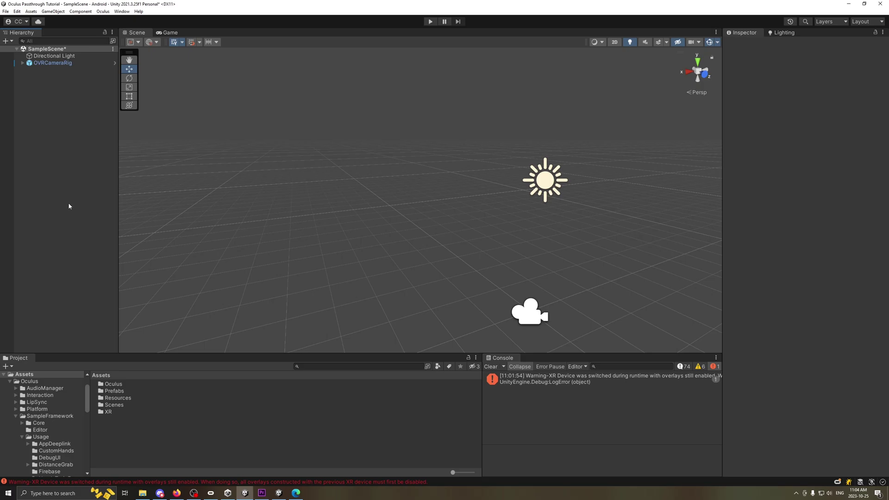
Step: Switch to the Oculus desktop app and review the Beta settings for developer runtime features and passthrough over Oculus Link
click(212, 498)
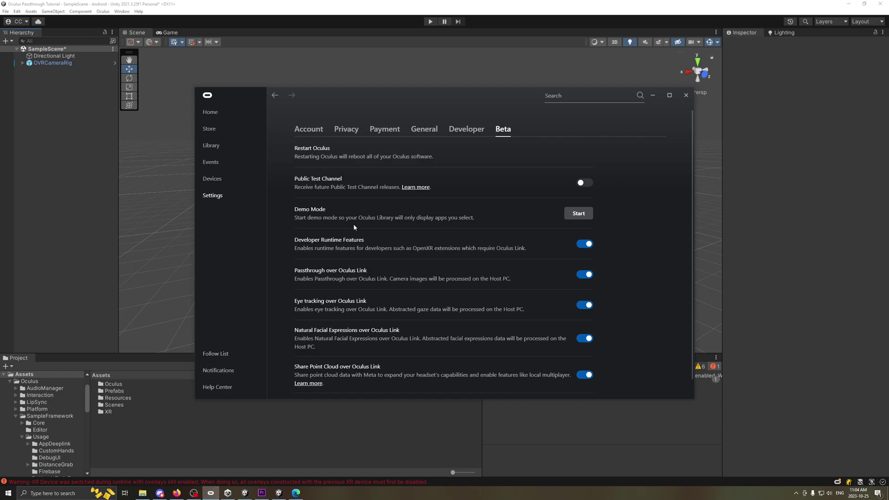
scroll(370, 231, down, 1)
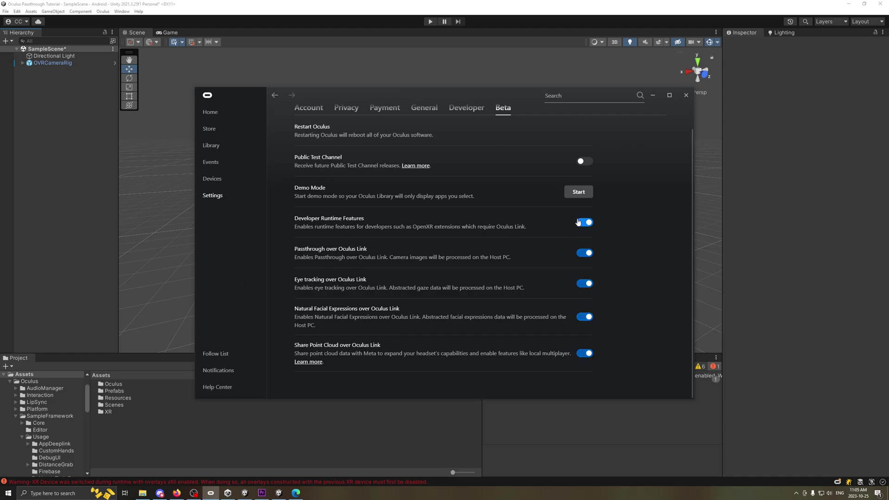
scroll(355, 272, up, 1)
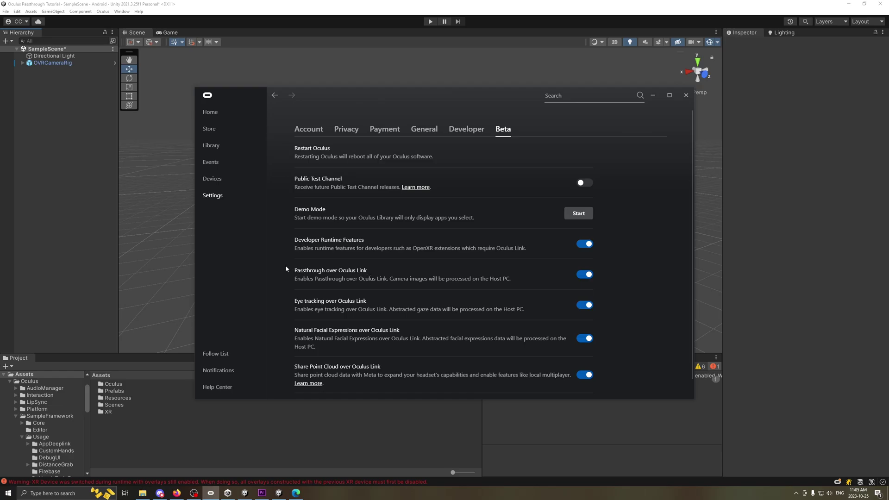
click(65, 251)
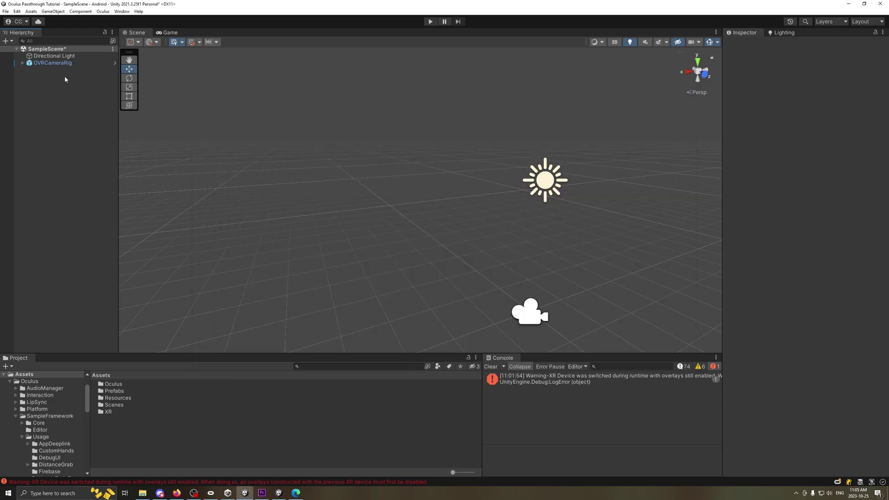
Step: Select OVRCameraRig in Unity and check the OVR Manager's Tracking Origin Type and Anchor Support options
click(61, 63)
scroll(790, 247, down, 2)
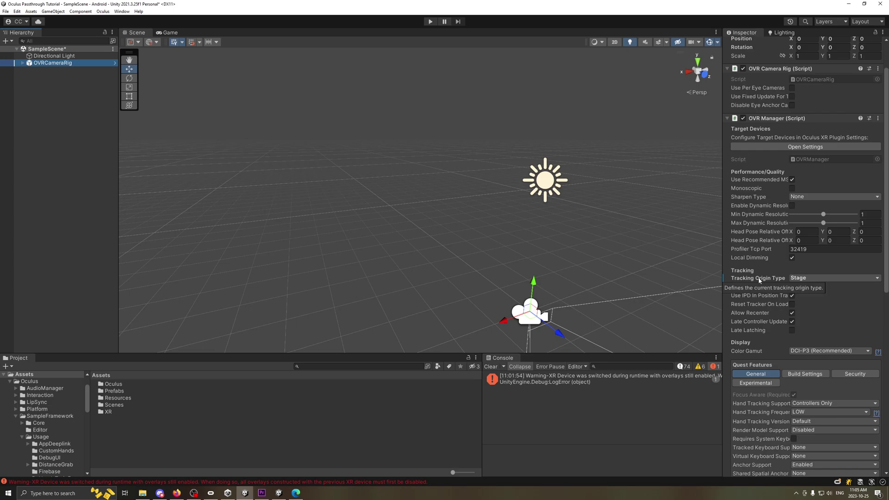
scroll(766, 394, down, 3)
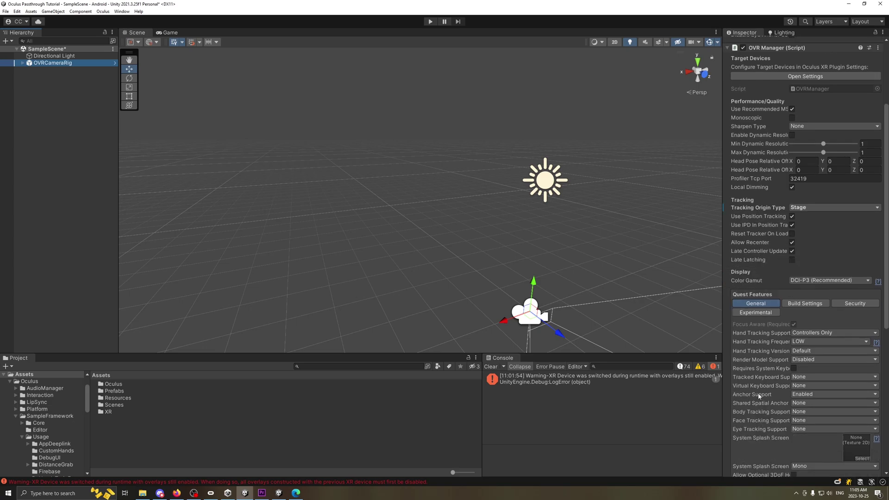
click(799, 395)
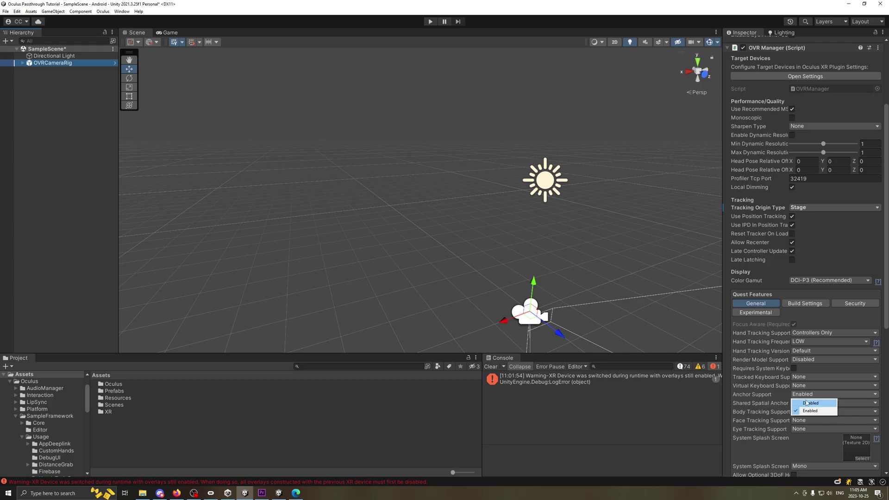
click(749, 398)
Step: Examine the camera rig's Insight Passthrough and OVR Passthrough Layer settings, including the Edge Color picker
scroll(760, 405, down, 12)
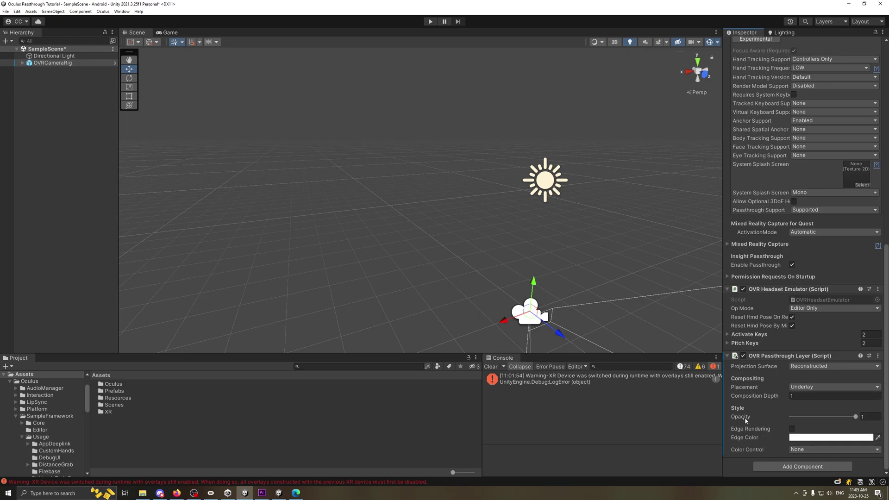
click(814, 437)
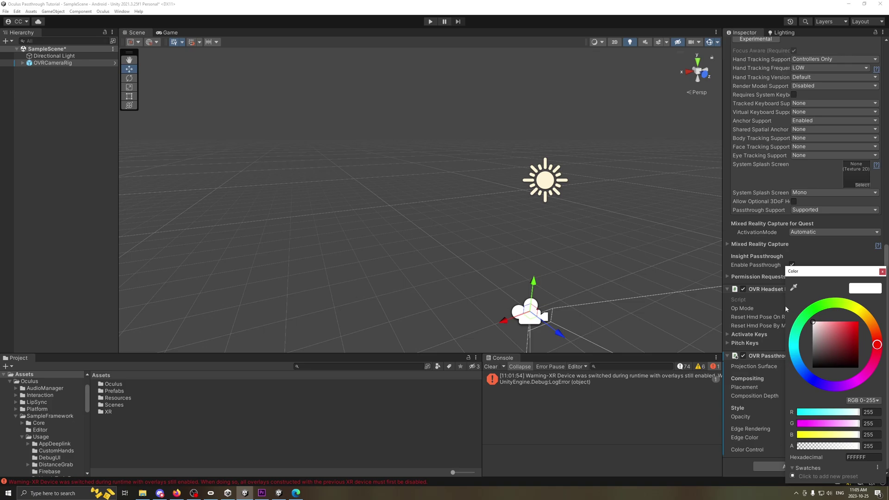
click(881, 271)
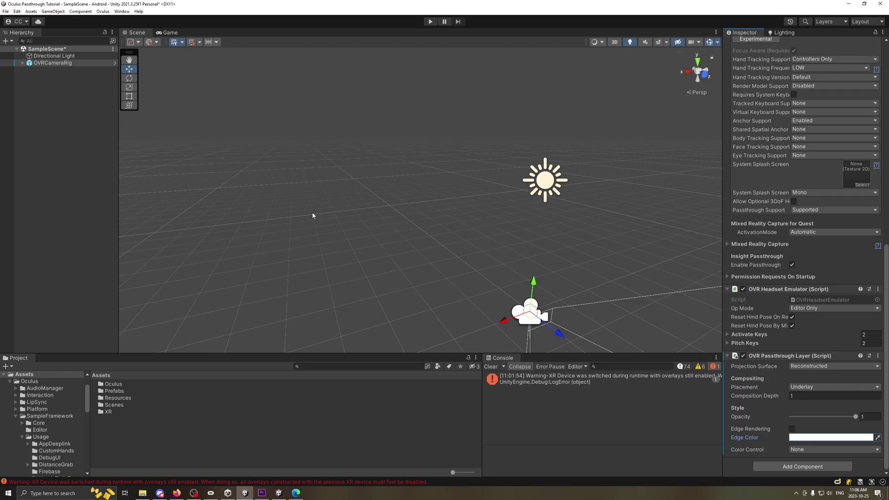
Step: In the project's Android Player settings, set the Minimum API Level to Android 10.0 (API level 29)
click(6, 11)
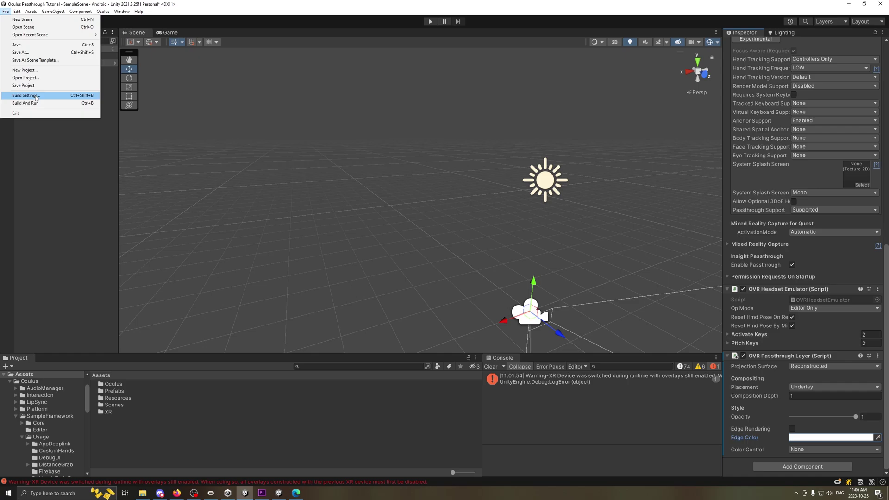
click(18, 96)
click(99, 334)
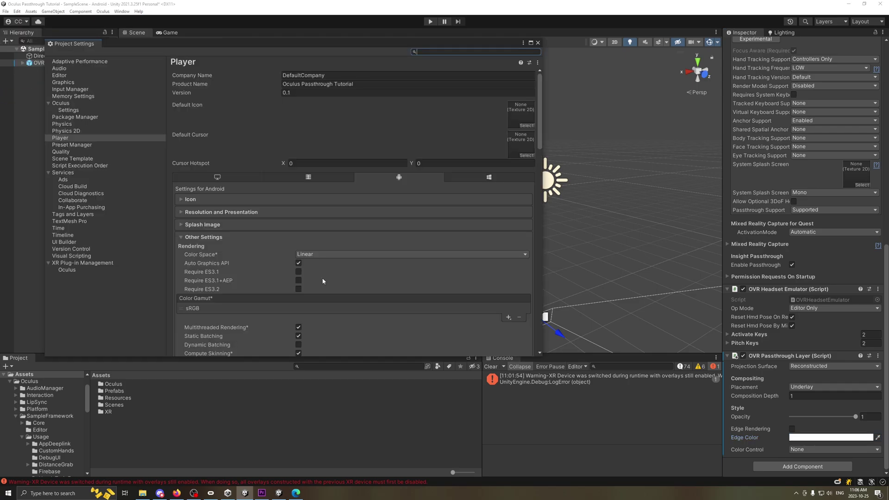
scroll(254, 254, down, 10)
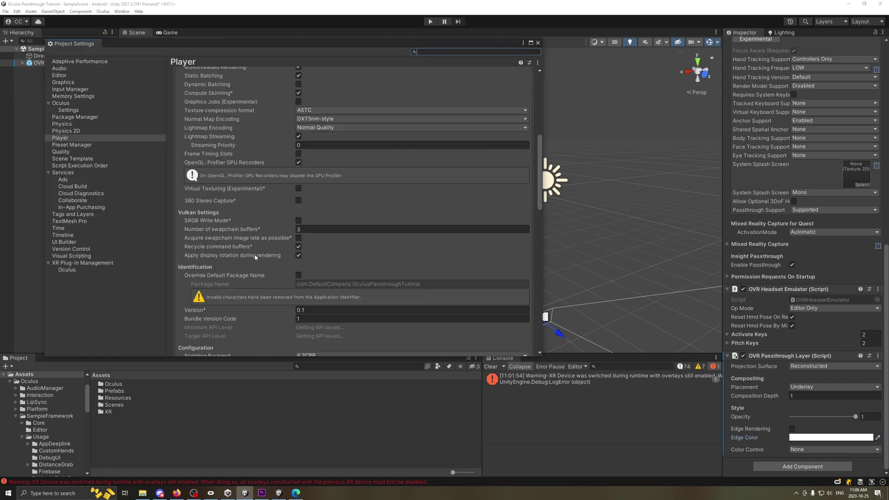
scroll(254, 254, up, 8)
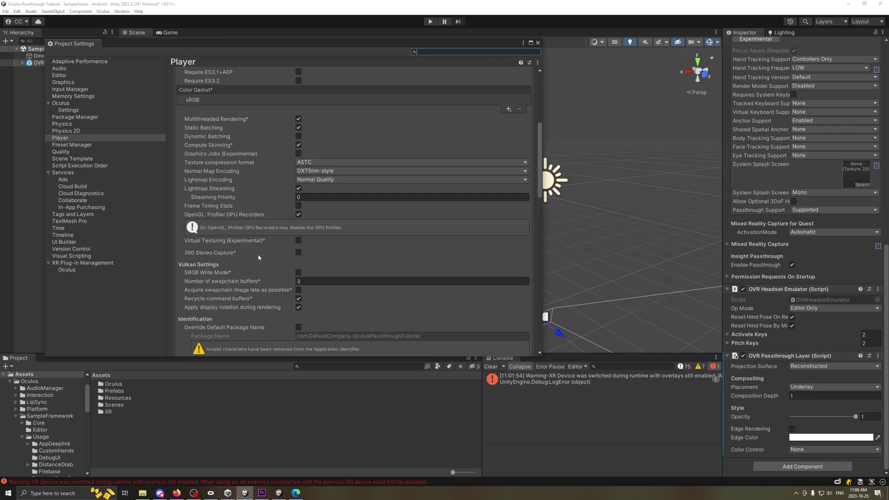
scroll(257, 254, down, 10)
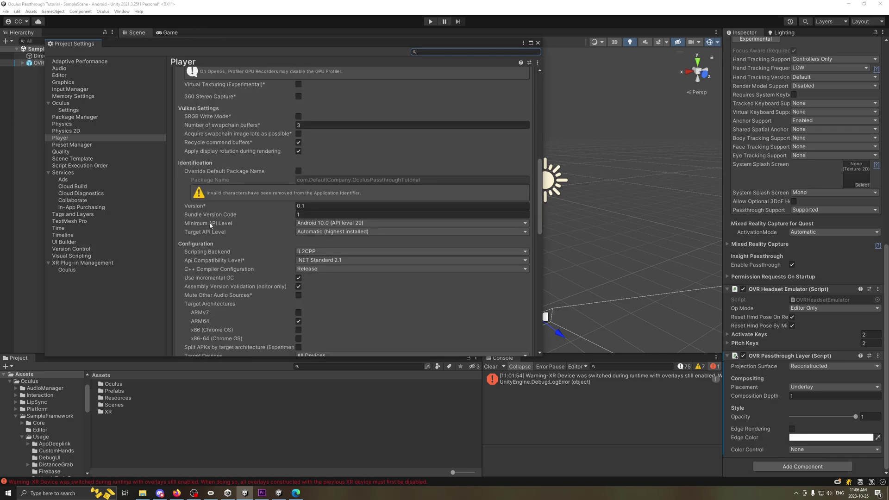
click(337, 224)
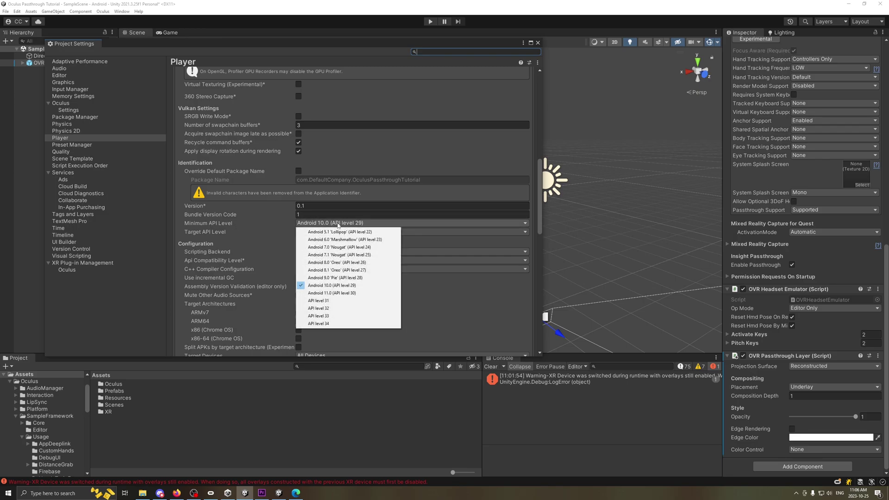
click(347, 286)
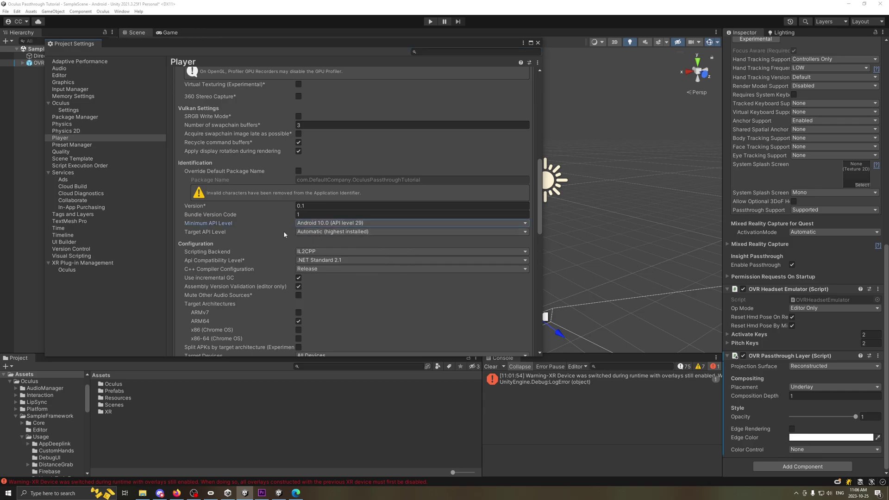
Step: Check the available choices for Target API Level and Scripting Backend in the Android Player settings
click(335, 232)
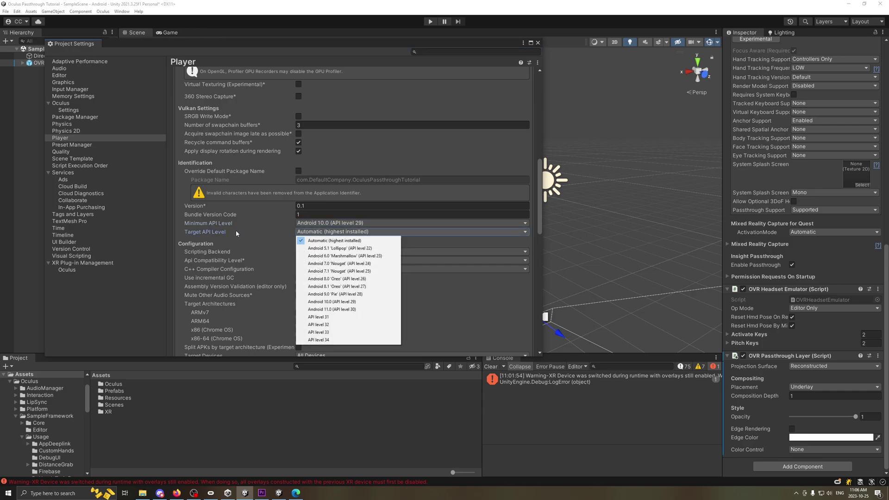
click(217, 234)
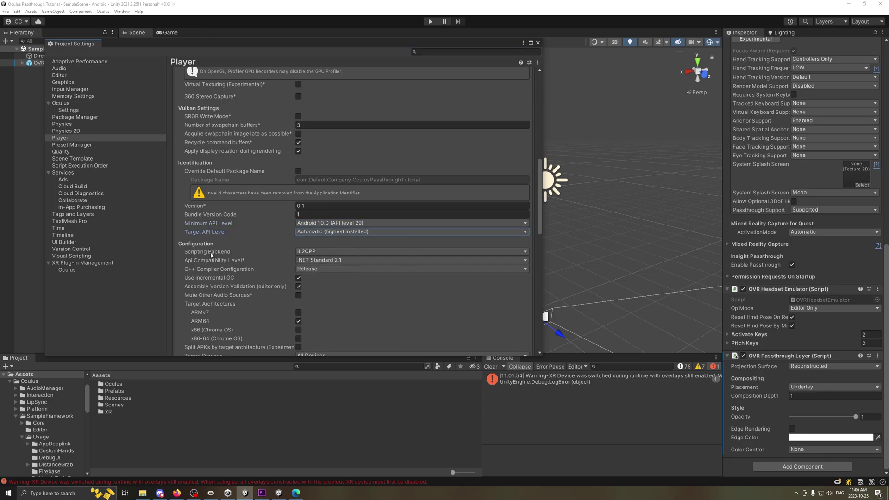
click(211, 252)
click(314, 251)
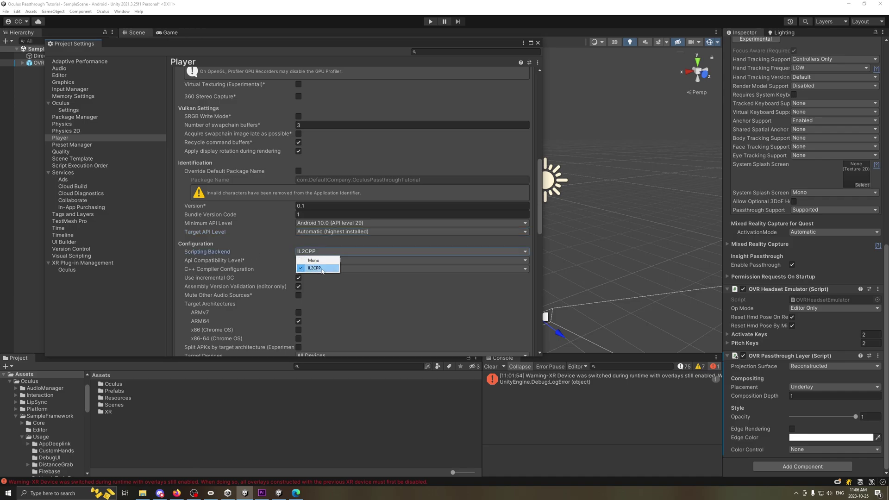
click(211, 252)
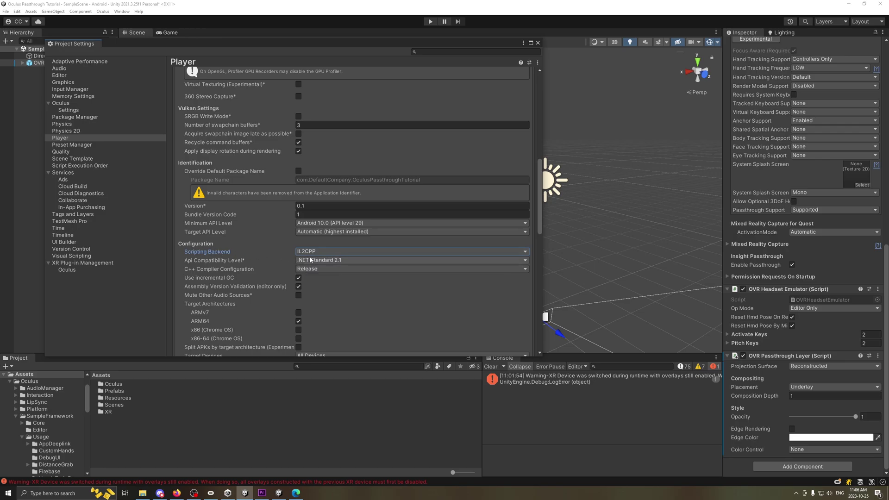
scroll(319, 305, down, 1)
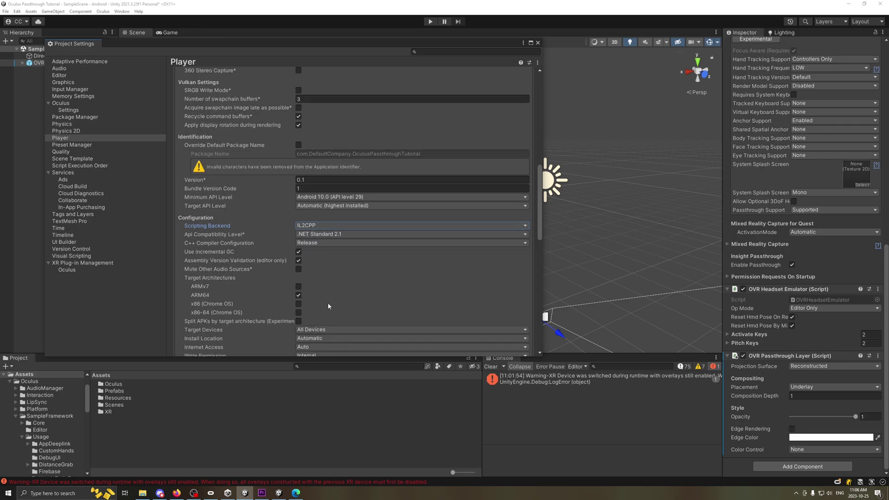
Step: Try ARMv7 instead of ARM64 as the target architecture and restore ARM64 as the only one enabled
click(299, 287)
click(299, 294)
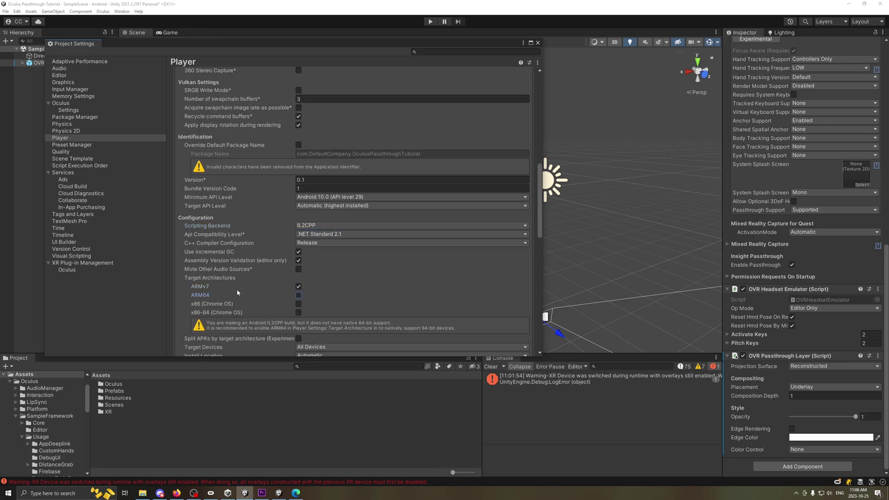
click(299, 287)
click(299, 295)
click(298, 295)
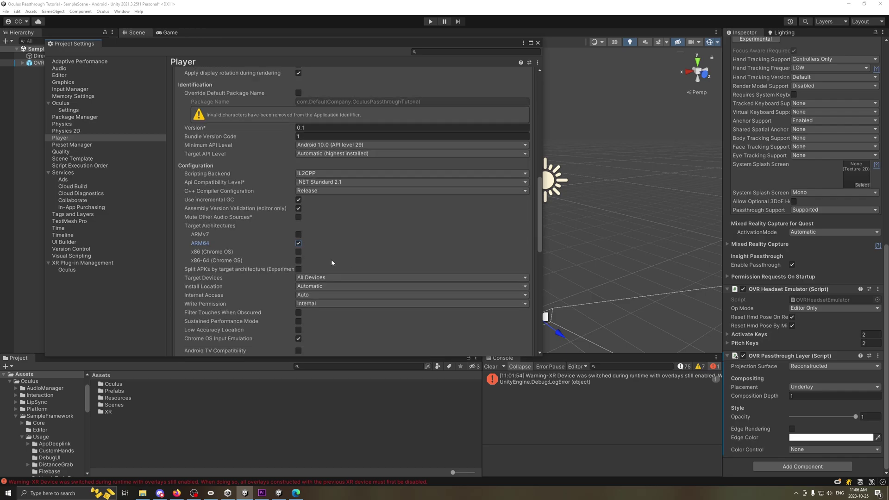
Step: Review the remaining Android Player settings from Active Input Handling down to Publishing Settings and close the Project Settings window
scroll(237, 278, down, 5)
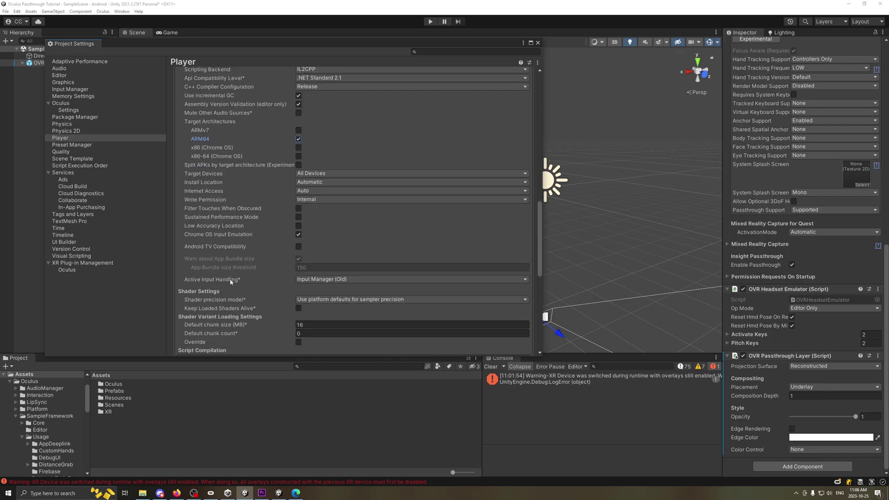
scroll(257, 275, down, 4)
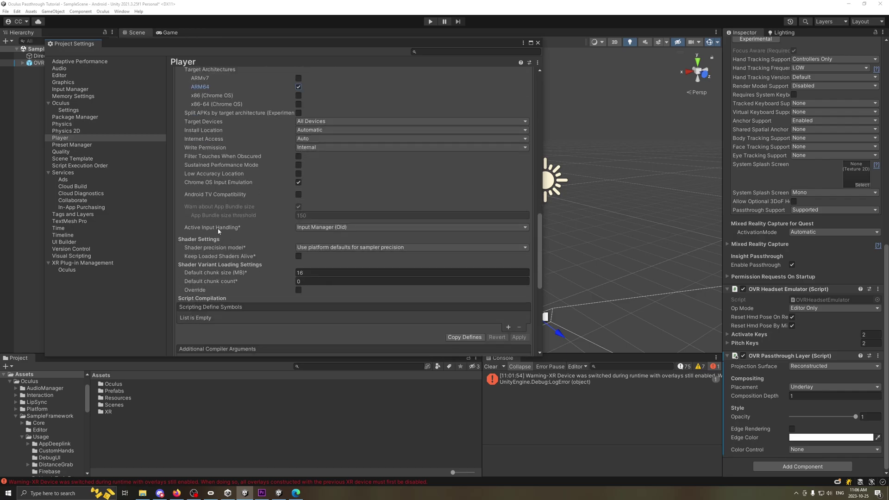
scroll(273, 258, down, 5)
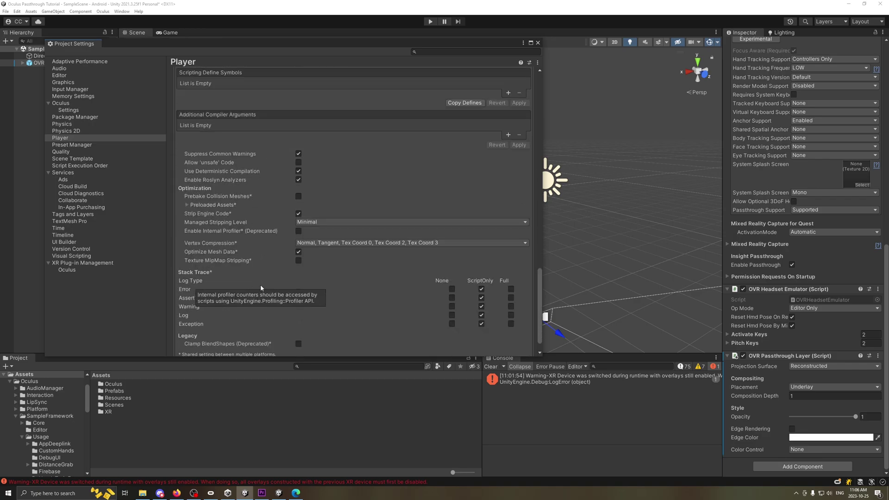
scroll(348, 296, down, 1)
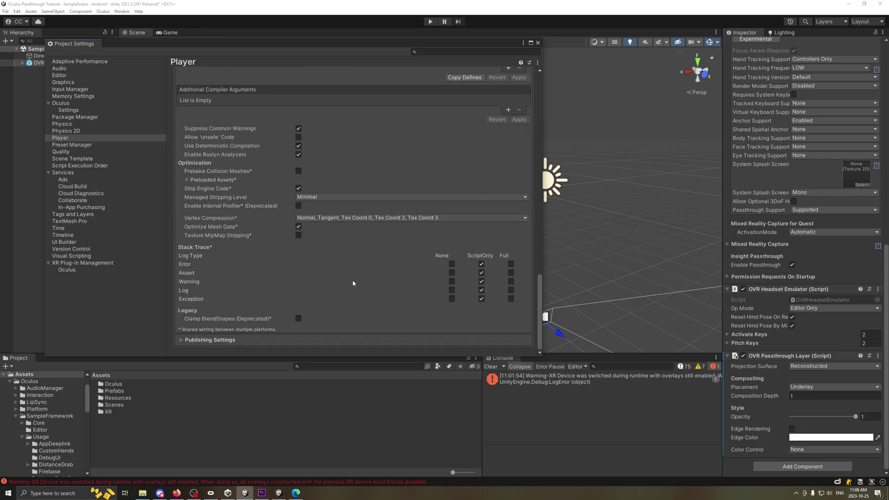
click(538, 43)
click(344, 87)
Step: Switch to the browser to view the headset's stream on the Oculus casting page and return to the Unity scene
click(296, 492)
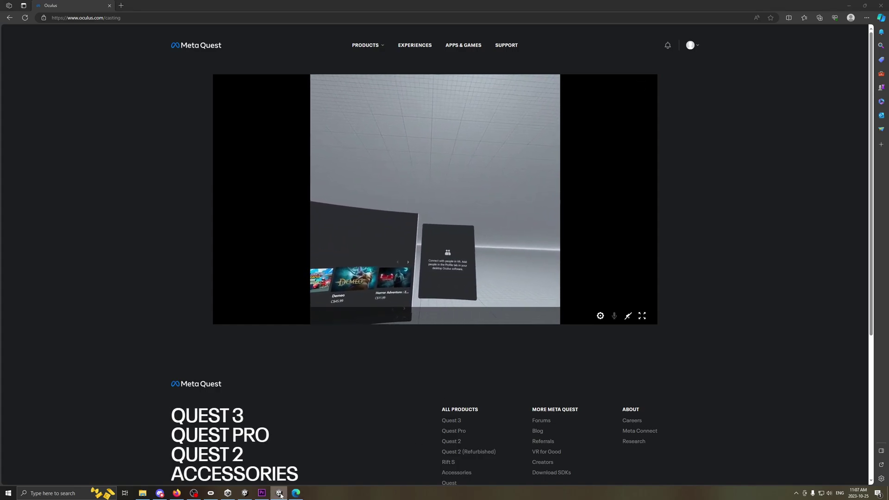
click(245, 493)
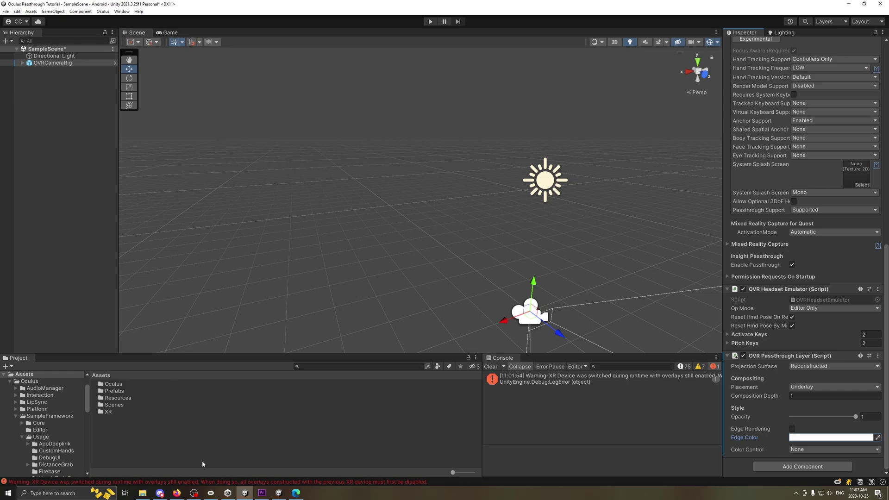
click(77, 196)
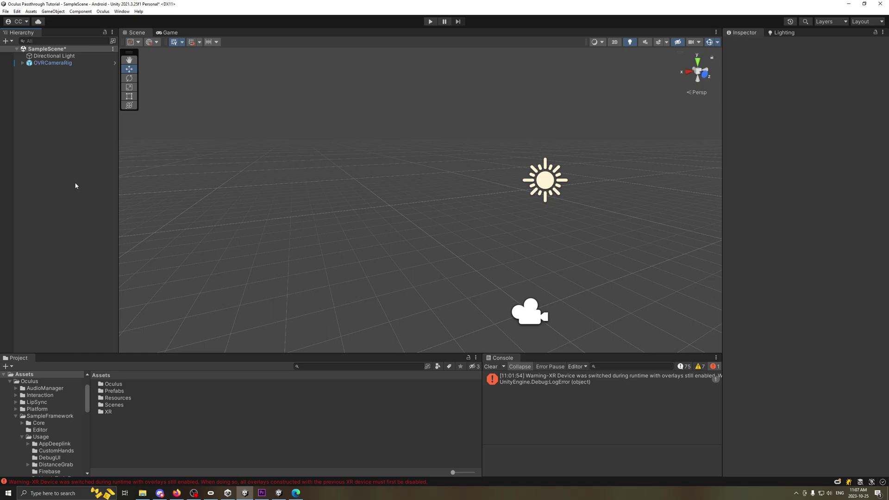
Step: Review the CenterEyeAnchor camera's Clear Flags, Background color and Culling Mask choices, keeping Clear Flags on Solid Color
click(23, 63)
click(58, 84)
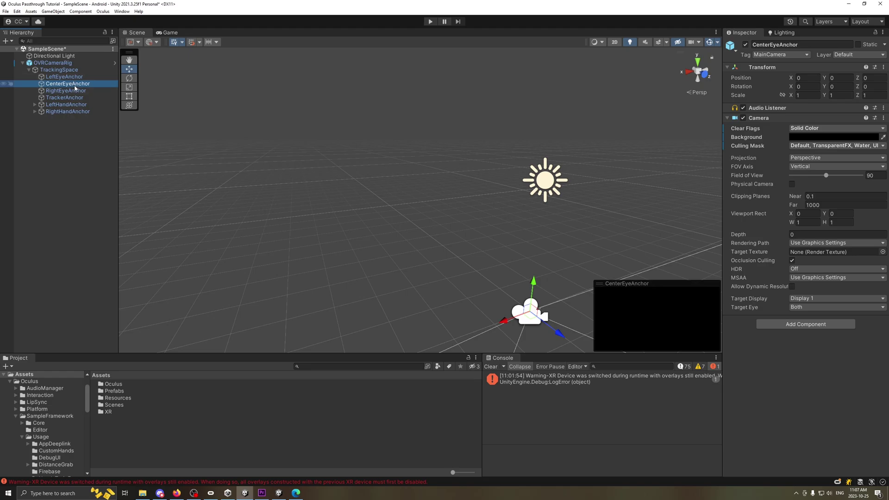
click(811, 128)
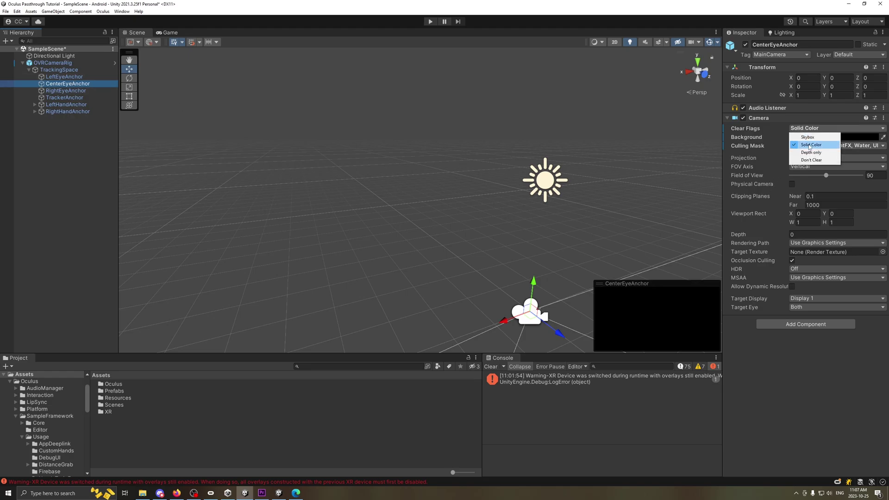
click(809, 146)
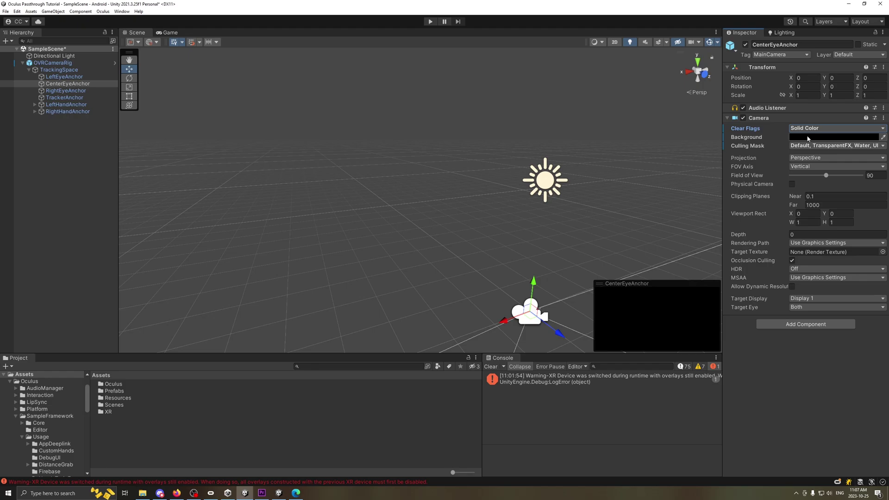
click(807, 137)
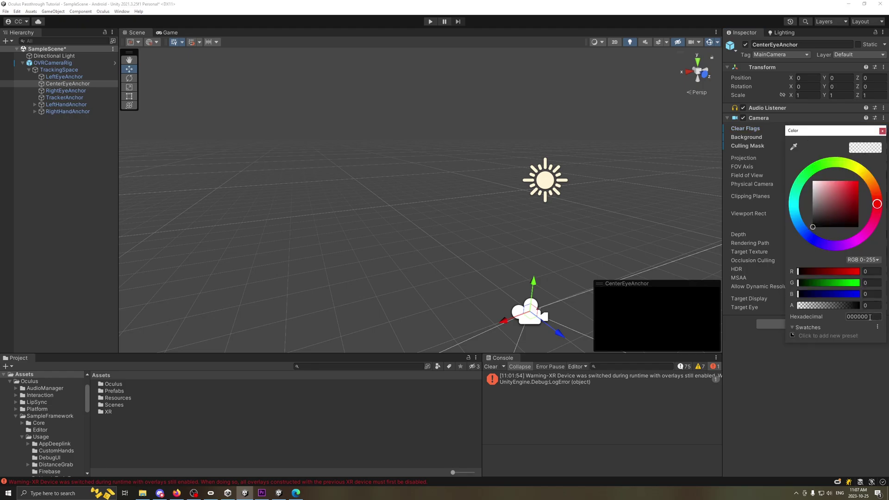
click(882, 130)
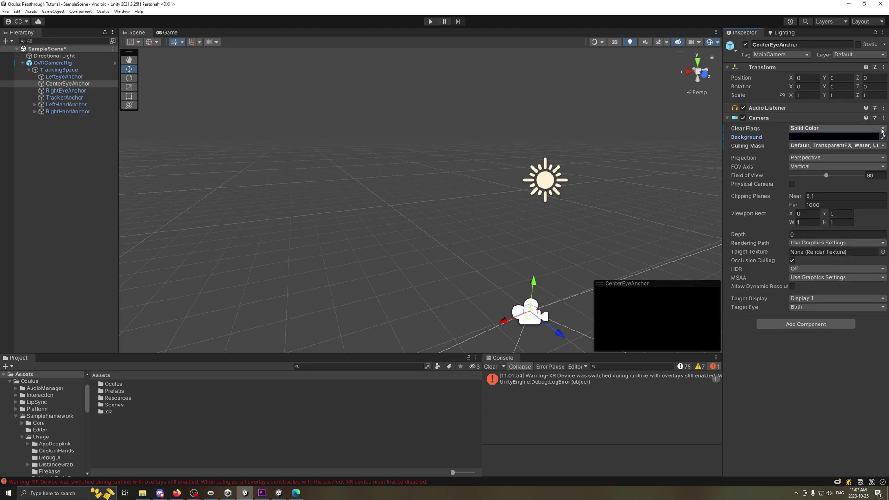
click(834, 147)
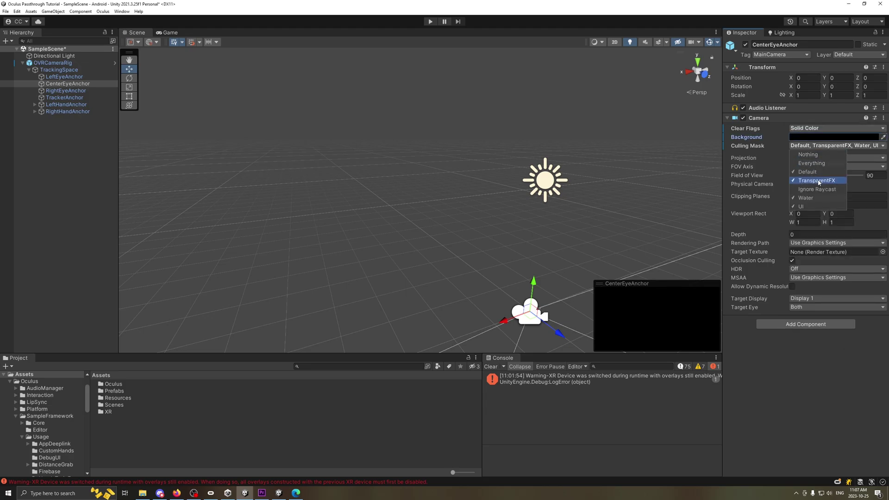
click(748, 159)
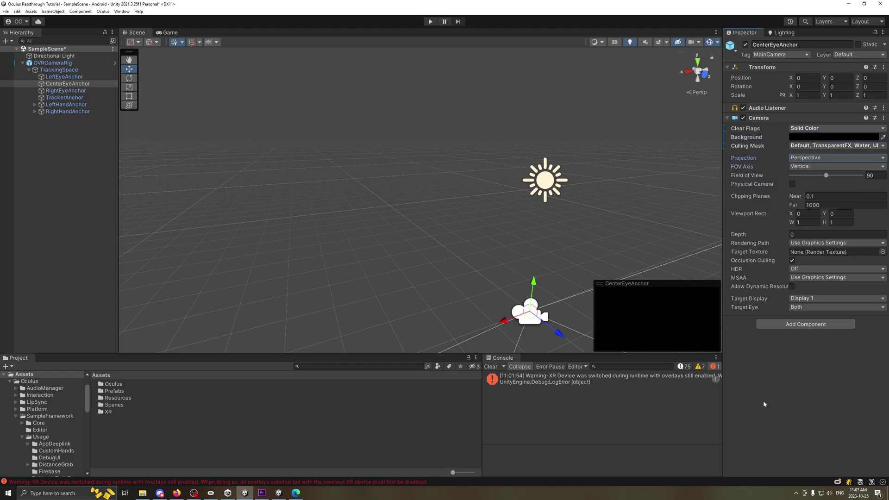
Step: Check the scene's environment lighting settings, then return to the object properties and collapse the OVRCameraRig hierarchy
click(779, 33)
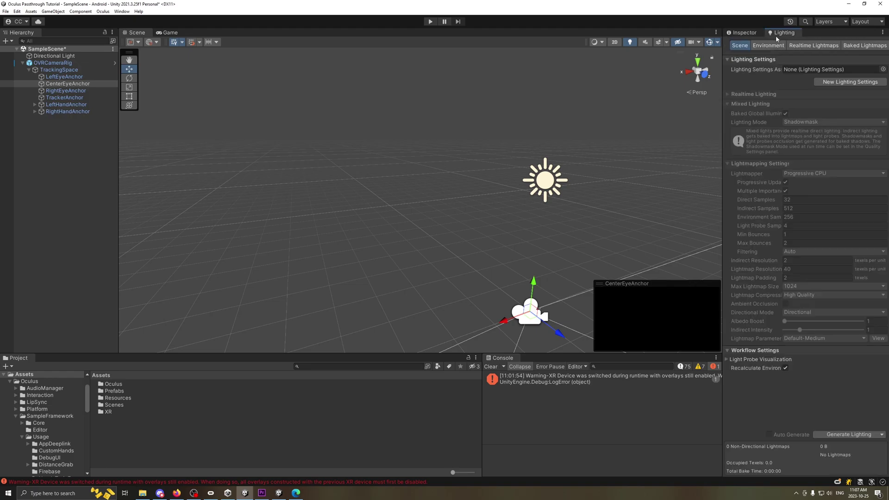
click(773, 46)
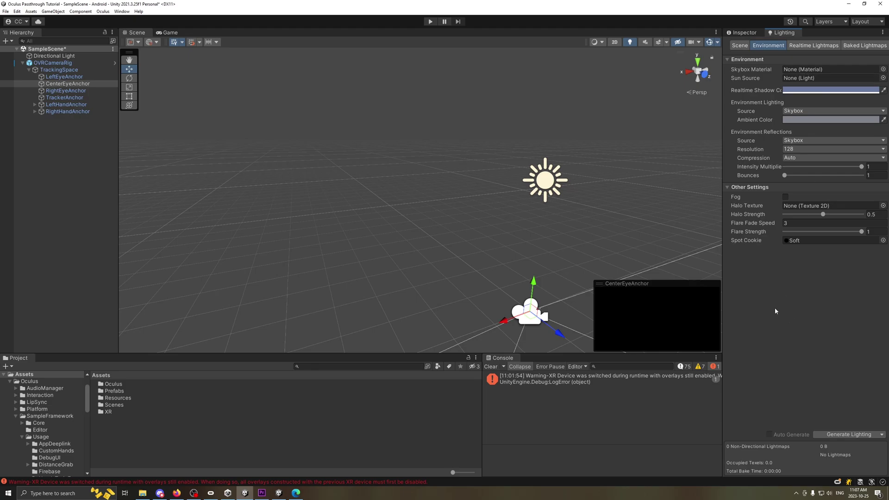
click(741, 43)
click(741, 33)
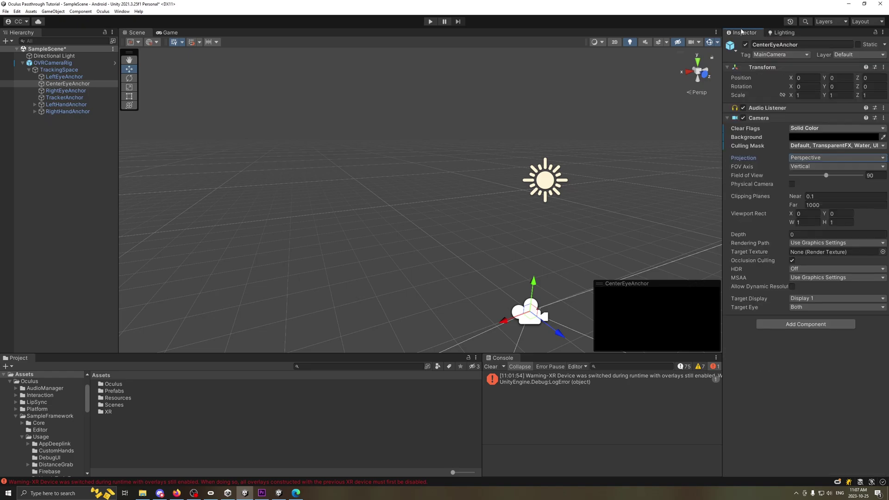
click(56, 233)
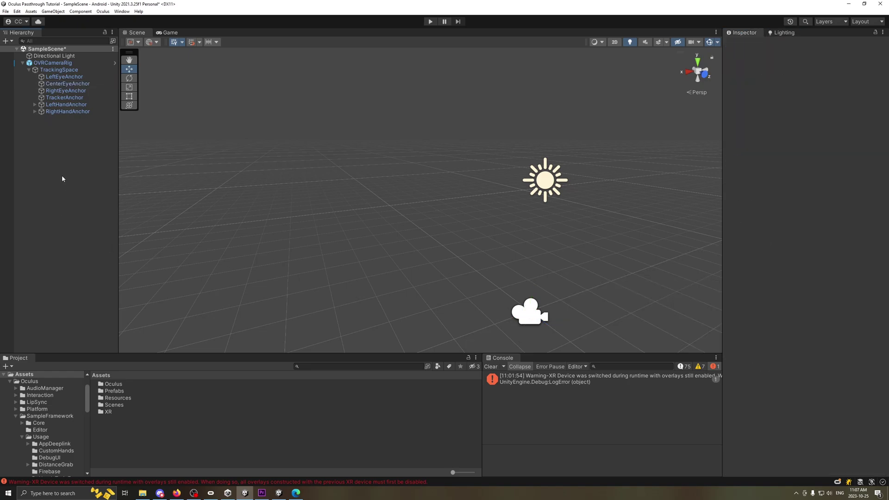
click(22, 63)
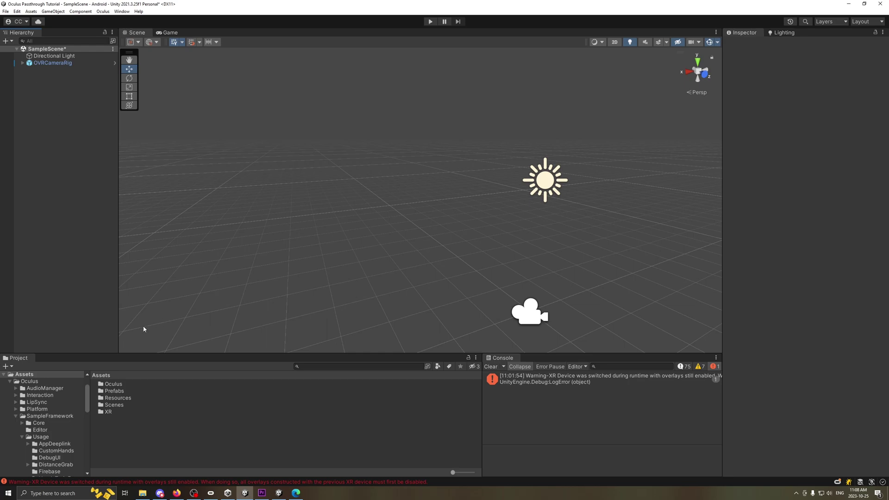
Step: Search the project assets for "scenemanager" and add the OVRSceneManager prefab to the scene as a root object
click(314, 366)
text(scenemanager)
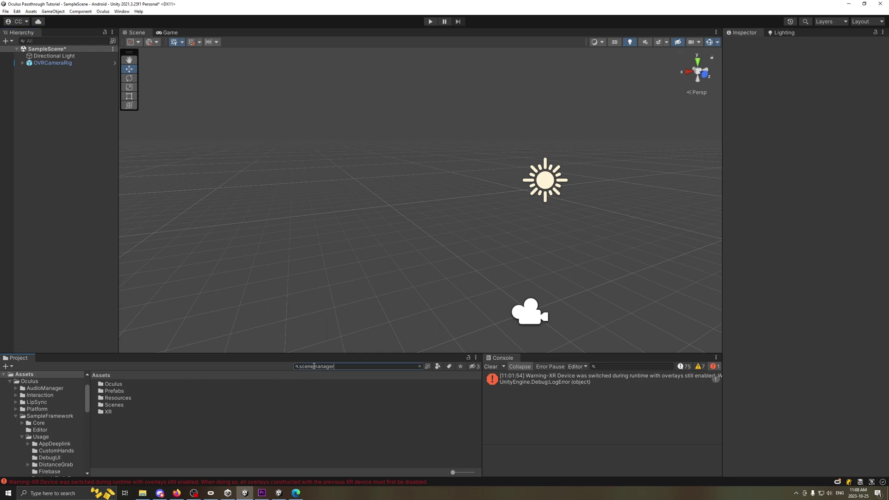
click(133, 391)
drag(133, 391, 54, 145)
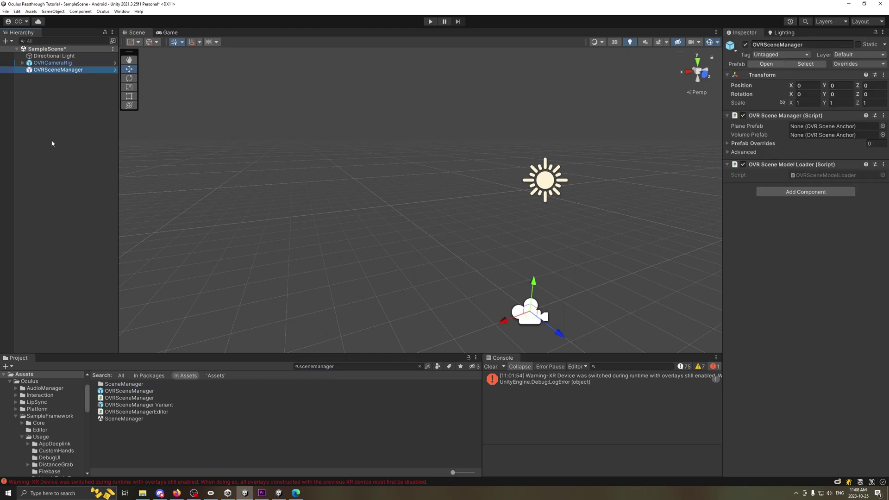
Step: Look over the Prefab Overrides and Advanced sections of the OVR Scene Manager script
click(753, 144)
click(750, 143)
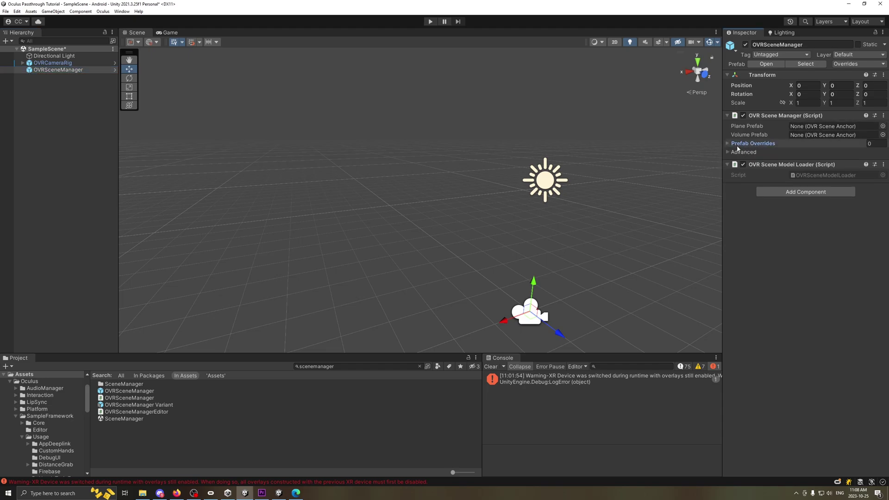
click(733, 153)
click(733, 152)
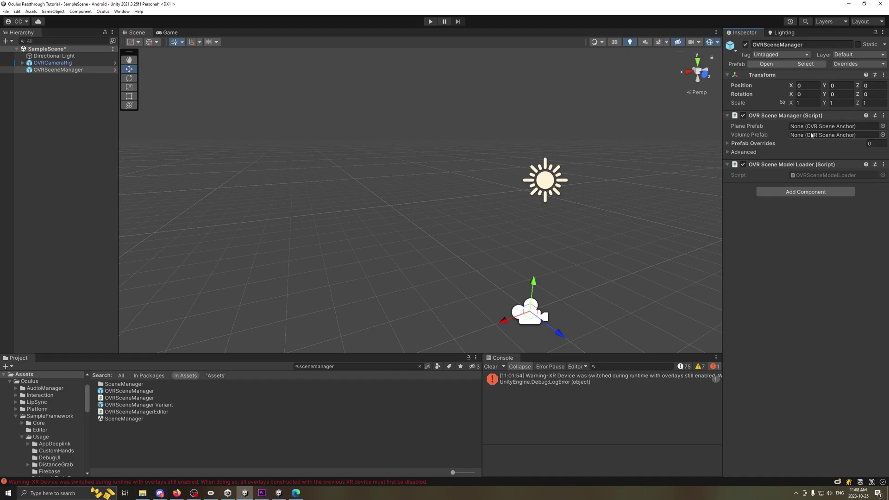
Step: Search the assets for "spawnables" and assign SpawnablesPlane as the scene manager's Plane Prefab and SpawnablesVolume as its Volume Prefab
click(344, 366)
key(BackSpace)
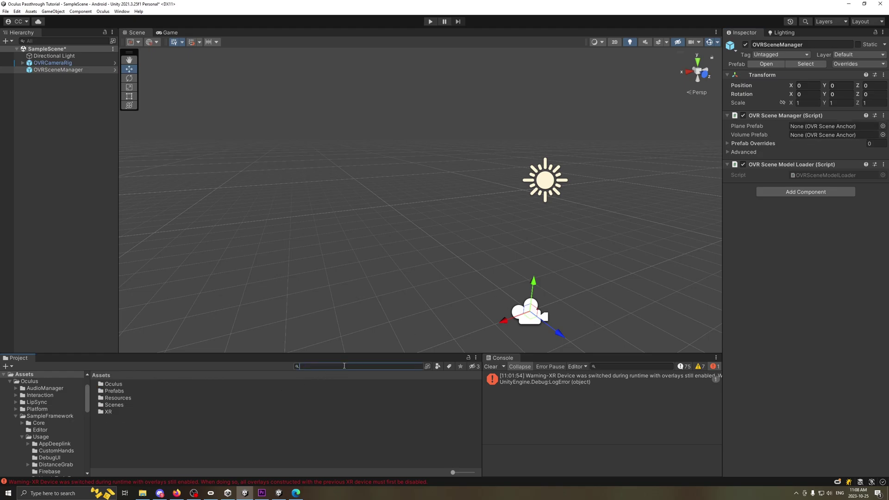
text(spanw)
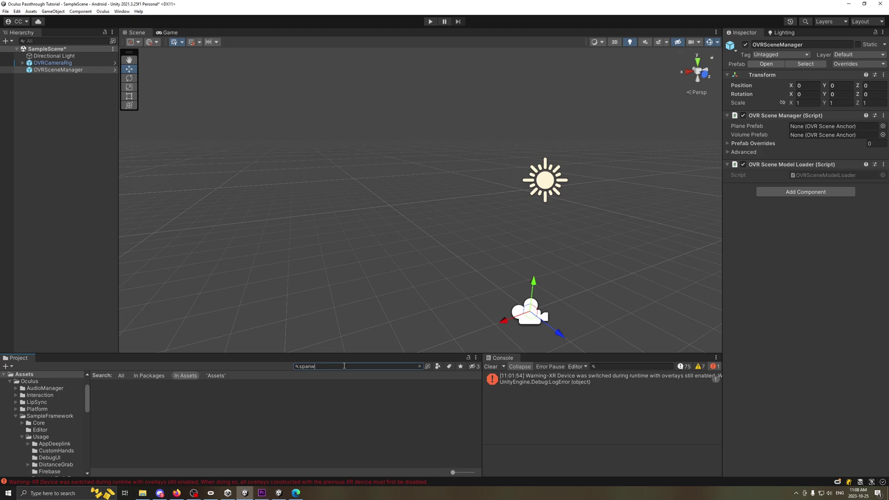
key(BackSpace)
key(BackSpace)
text(wnables)
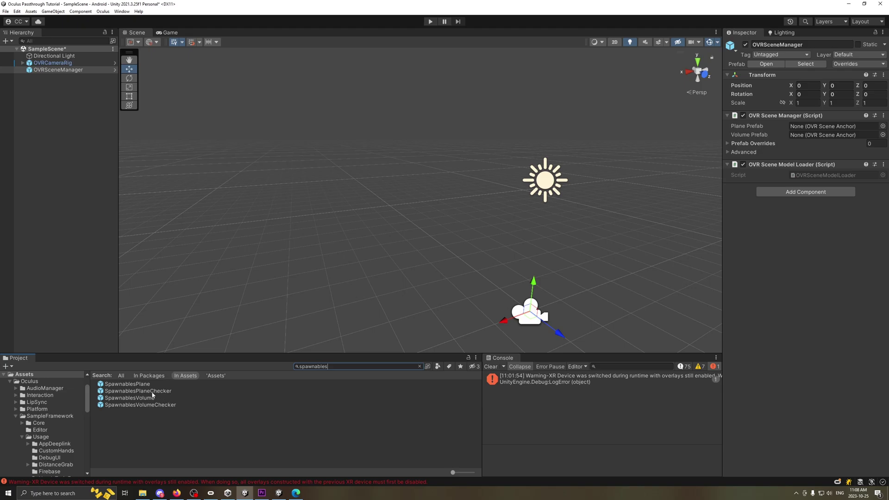
drag(134, 387, 824, 126)
drag(138, 399, 819, 138)
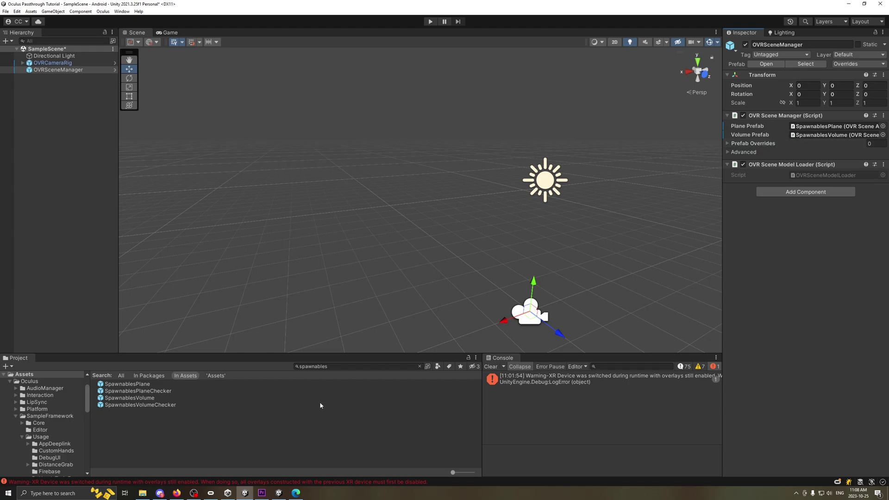
Step: Replace the scene manager's Plane Prefab with SpawnablesPlaneChecker and its Volume Prefab with SpawnablesVolumeChecker
click(158, 394)
drag(158, 393, 824, 126)
drag(152, 405, 824, 135)
Step: Examine the Furniture Spawner's Spawnable Prefabs list in the SpawnablesPlane prefab and in SpawnablesPlaneChecker
click(143, 385)
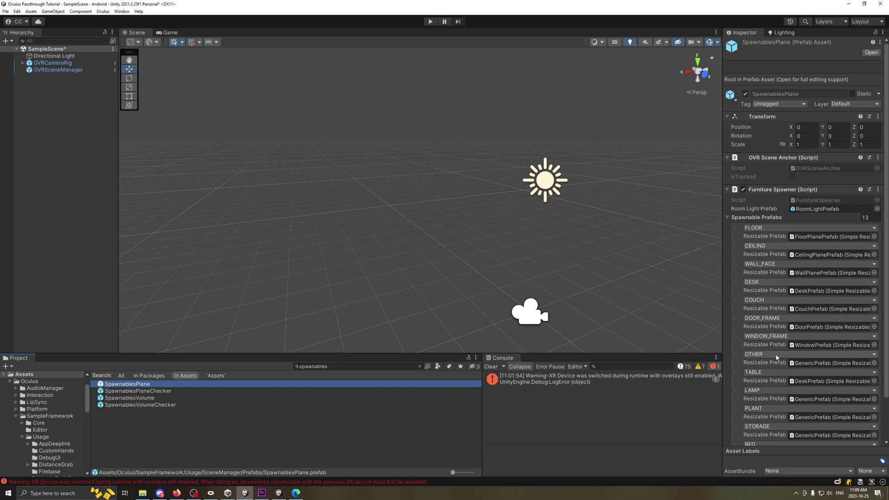
scroll(776, 354, down, 2)
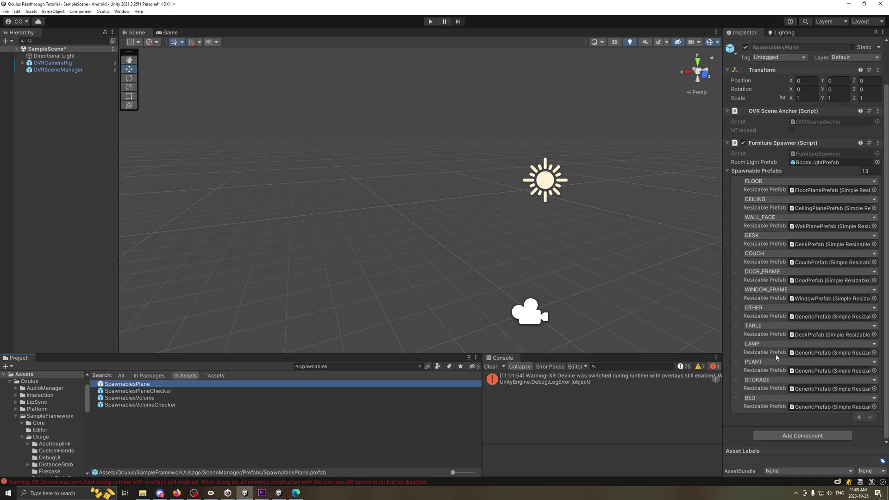
scroll(776, 354, up, 2)
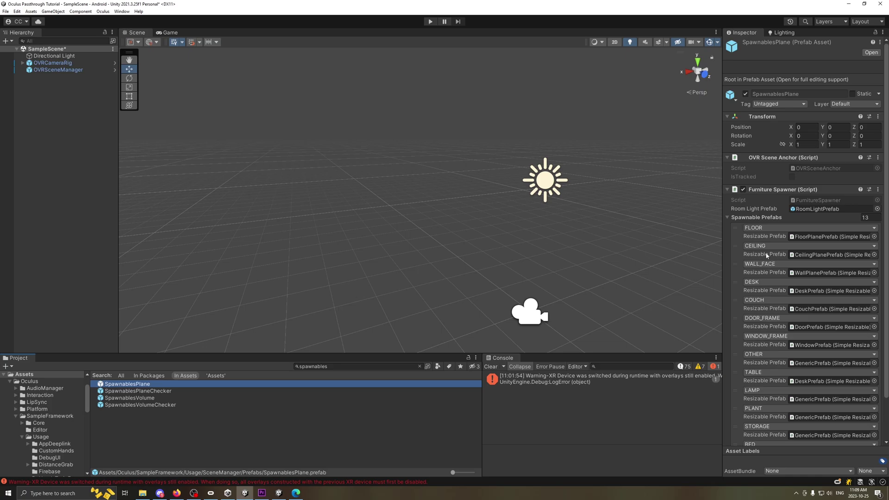
click(245, 390)
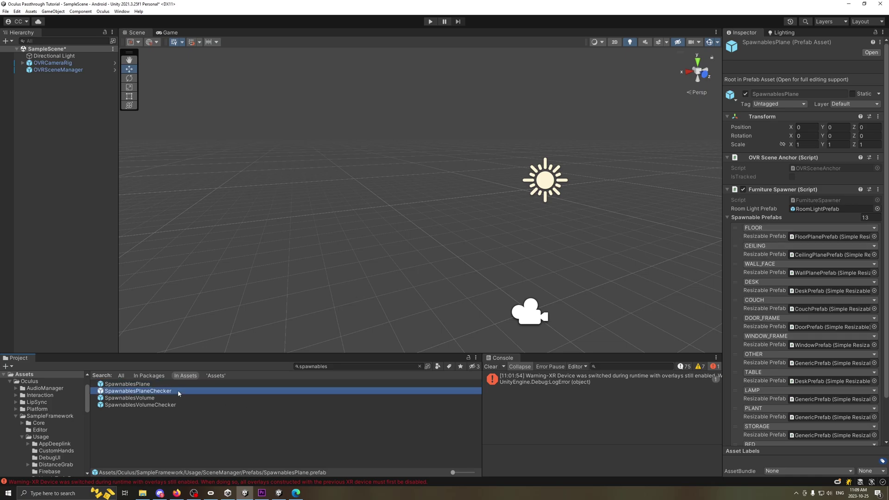
Step: Clear the asset search, open the Prefabs folder and inspect the SpawnablesPlaneChecker and SpawnablesVolumeChecker prefabs
double_click(346, 366)
key(BackSpace)
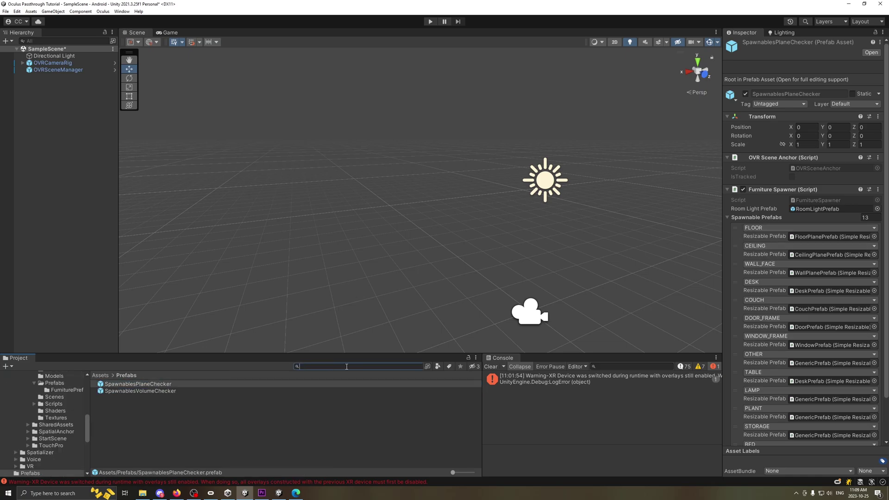
click(100, 375)
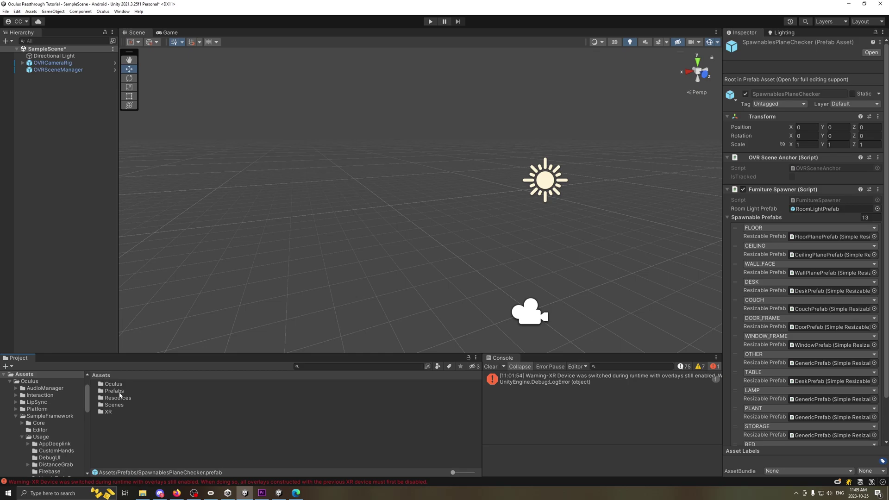
double_click(118, 392)
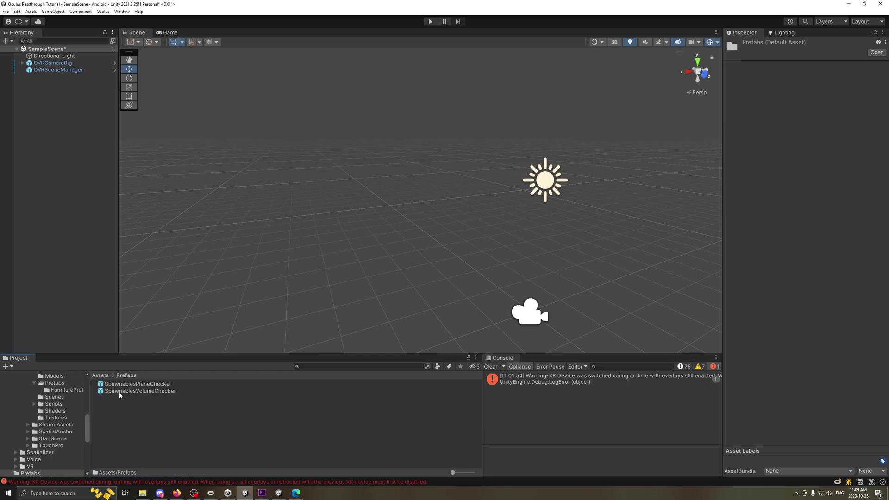
click(160, 393)
click(161, 385)
click(160, 392)
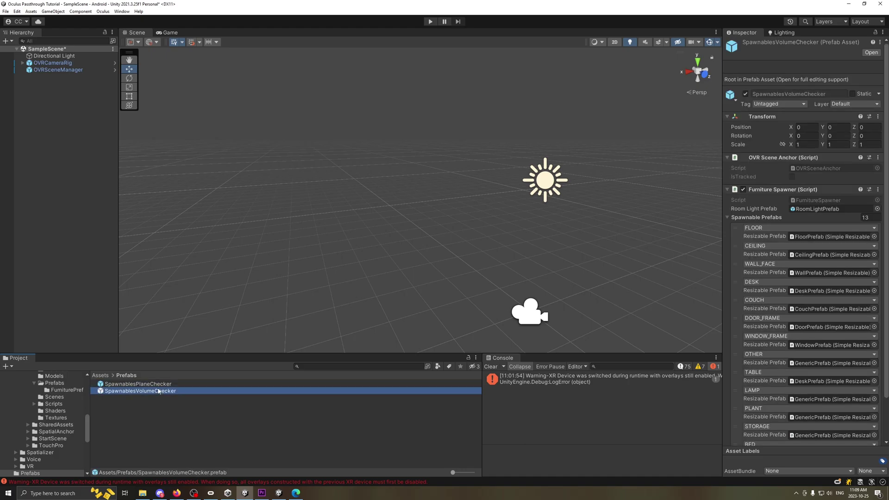
click(156, 384)
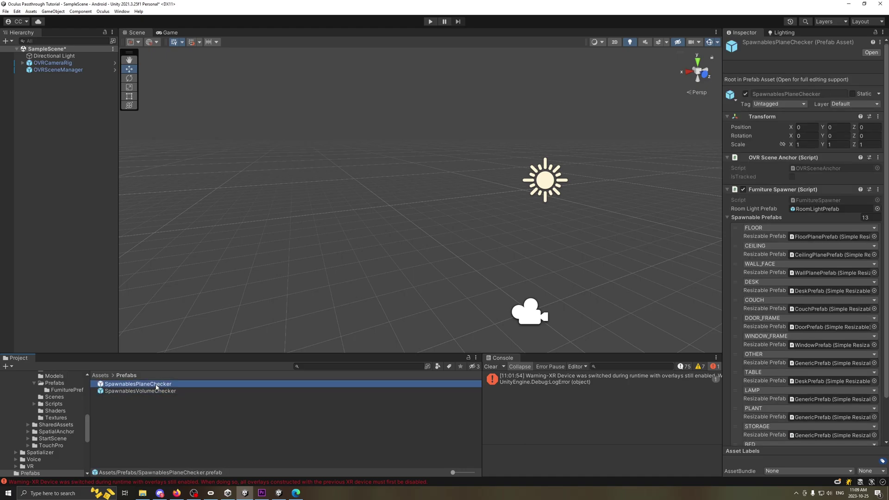
Step: Review the OVRSceneManager's assigned prefabs and the OVRCameraRig's OVR Manager and OVR Passthrough Layer settings
click(71, 70)
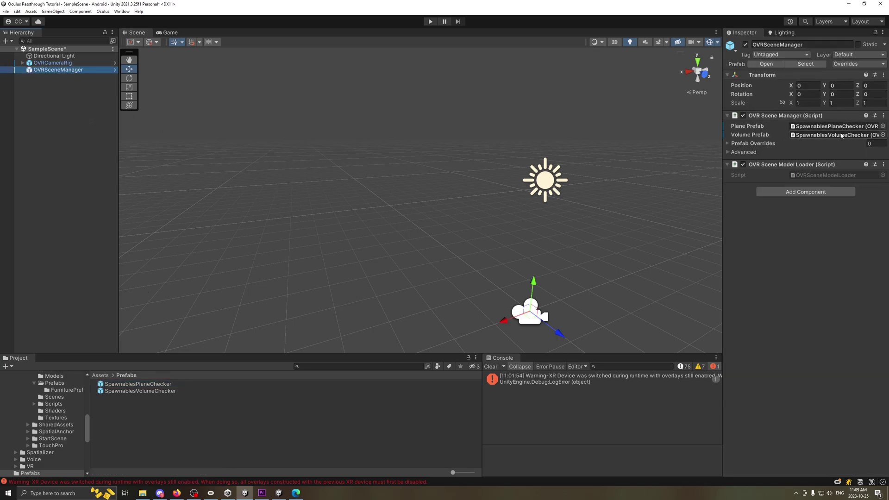
click(813, 288)
click(53, 63)
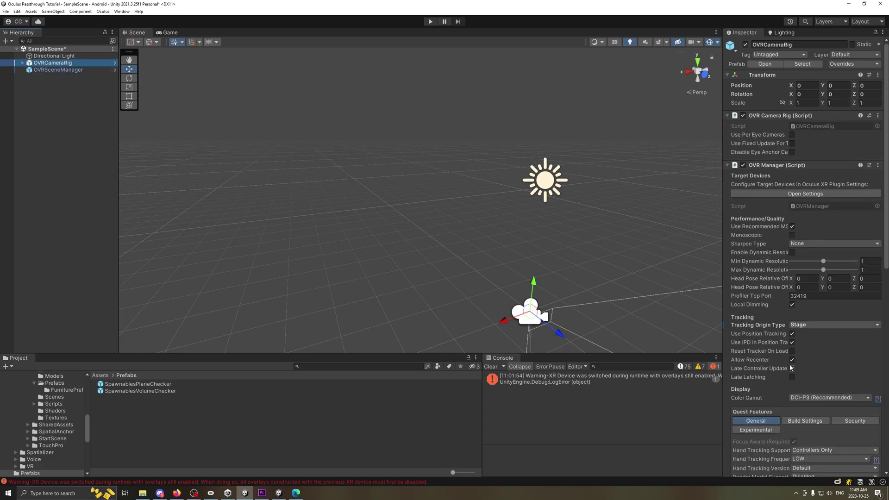
scroll(806, 377, down, 5)
scroll(770, 405, down, 15)
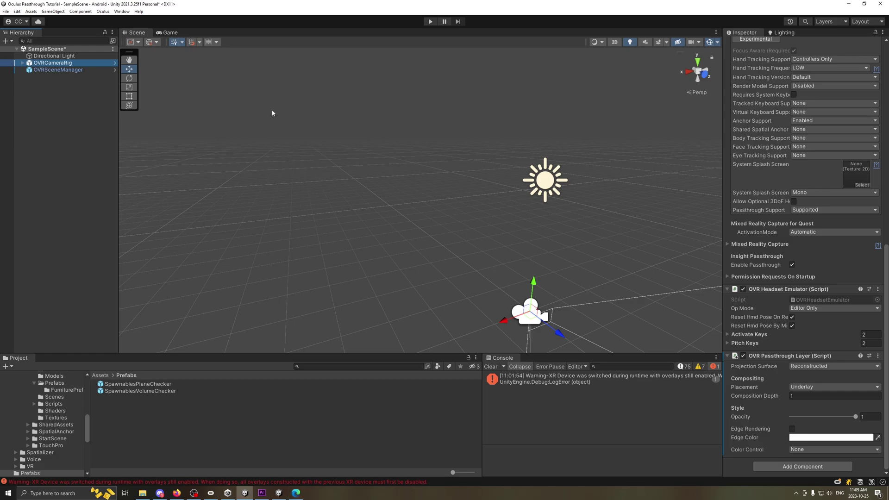
click(76, 192)
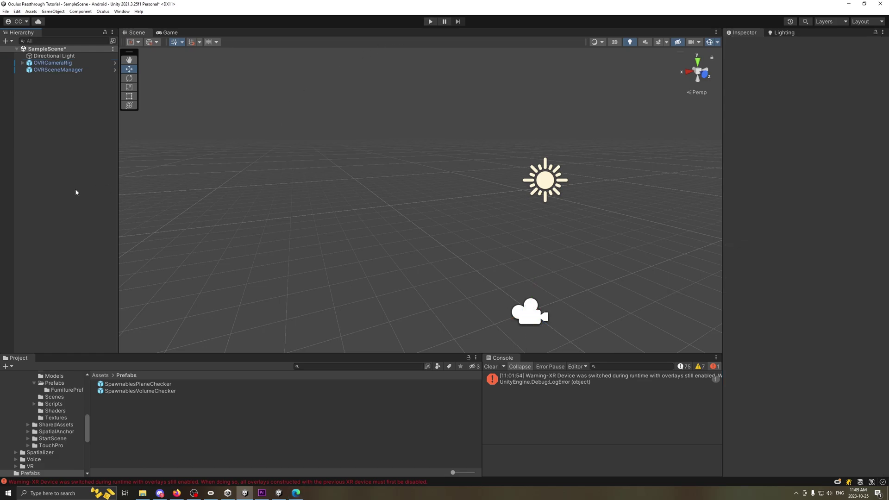
Step: Expand the OVRCameraRig hierarchy and inspect the CenterEyeAnchor's camera settings again
click(22, 62)
click(29, 70)
click(40, 66)
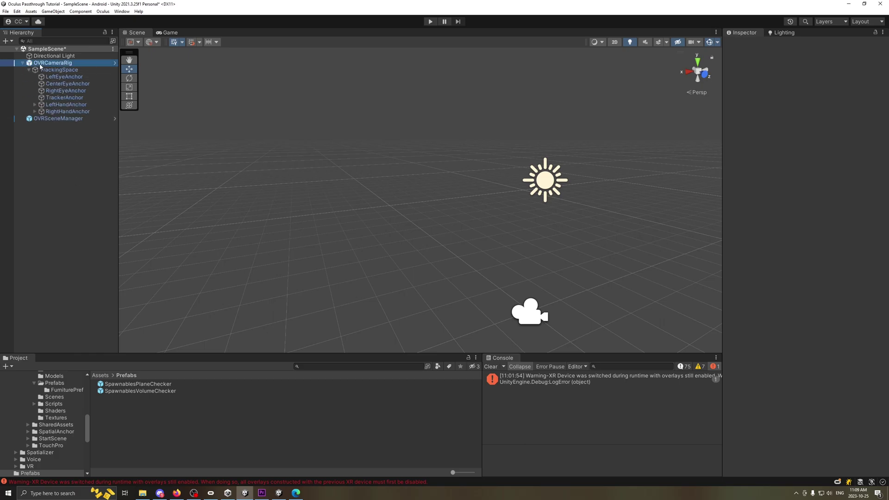
click(81, 84)
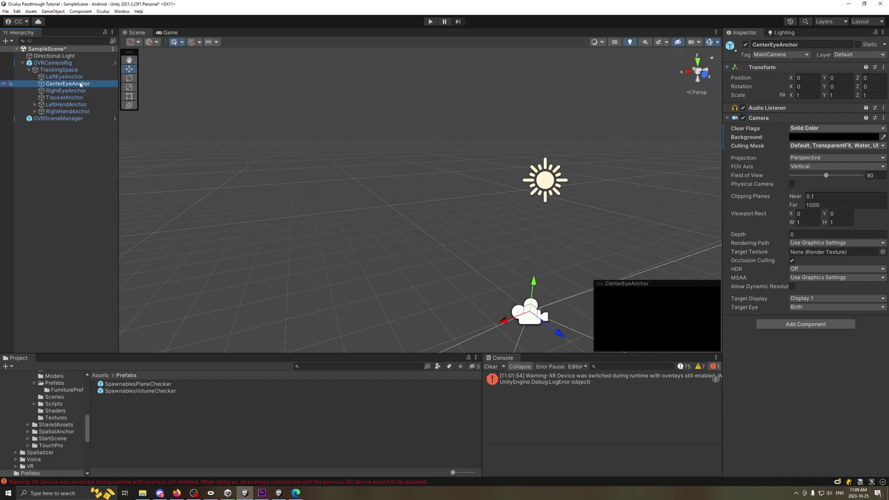
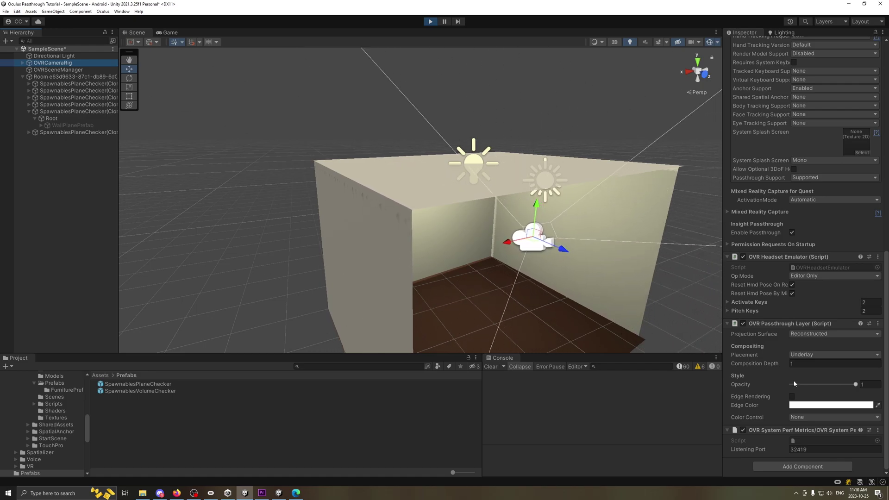
Step: Restart the scene in play mode and deactivate the spawned room's near WallPlanePrefab from the Scene view
click(430, 22)
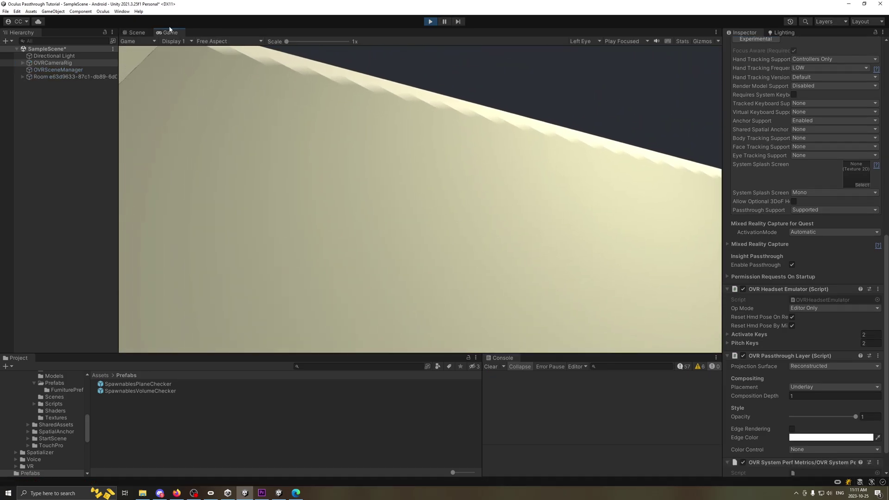
click(137, 33)
click(478, 248)
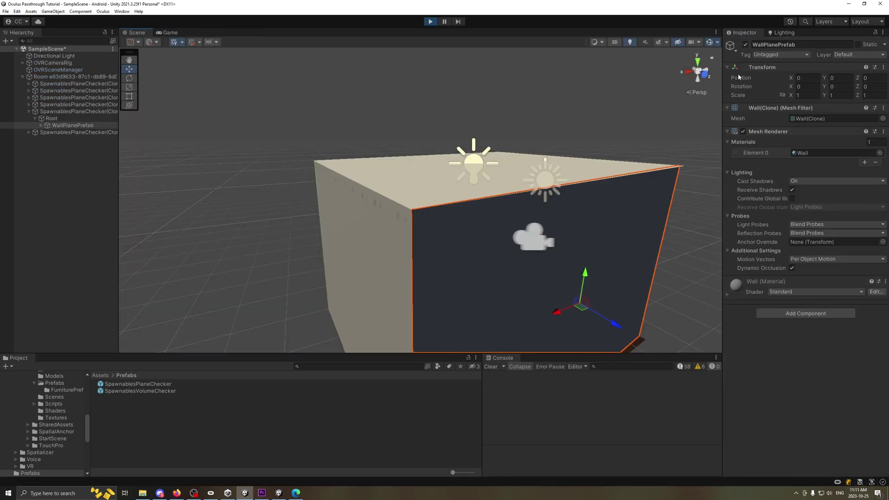
click(746, 44)
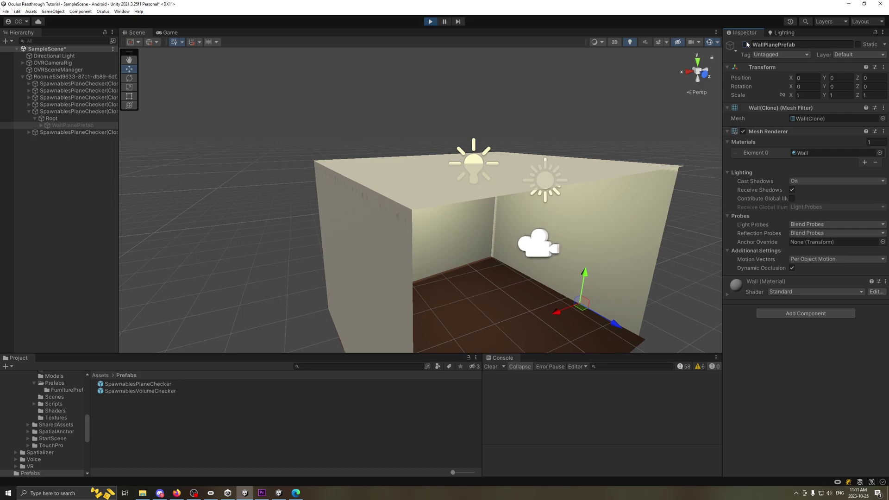
Step: Switch to the Meta Quest casting page in the browser and check the passthrough wall in full screen
click(296, 492)
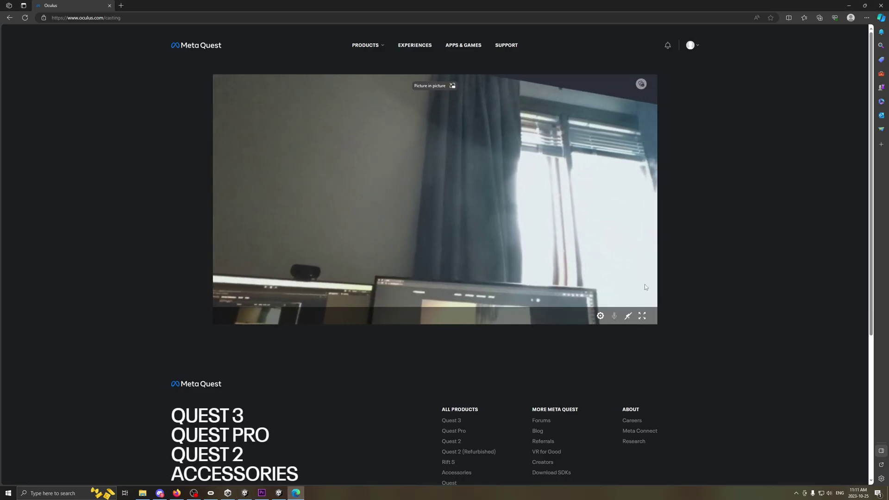
click(642, 316)
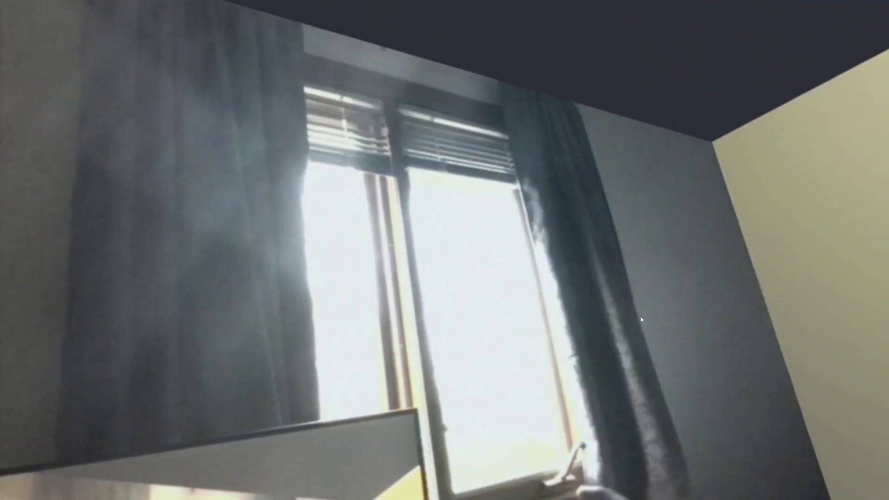
mouse_move(694, 363)
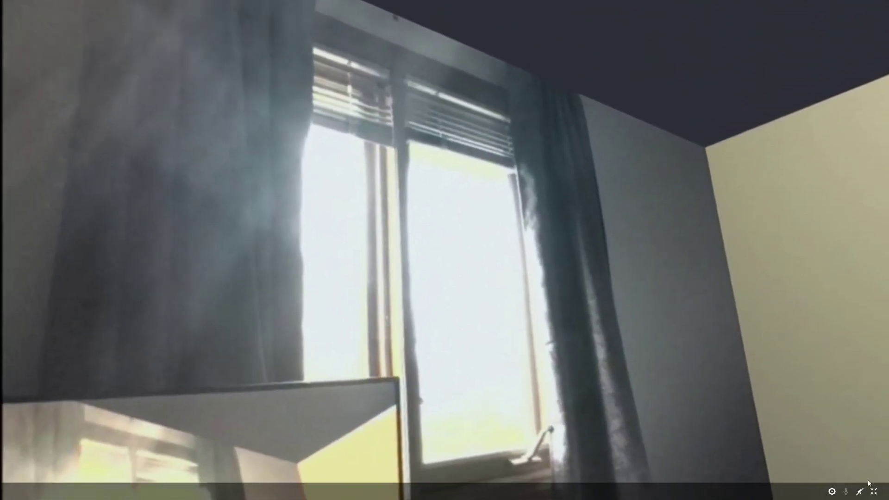
click(872, 490)
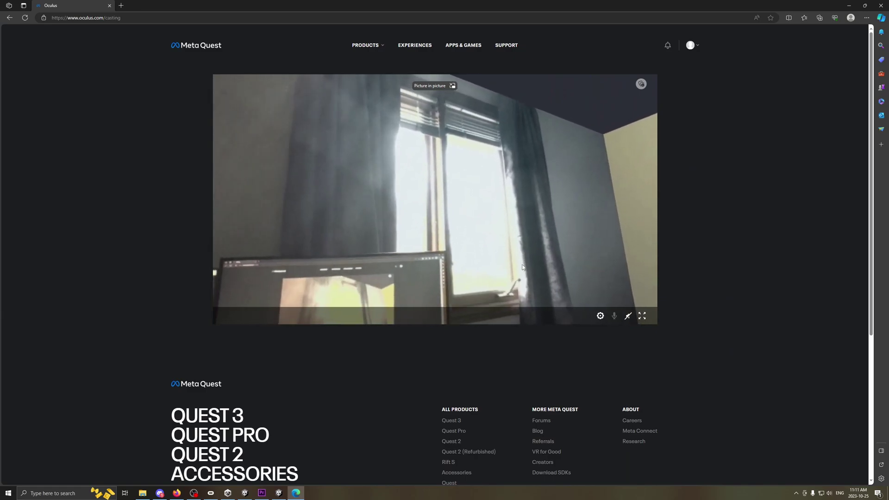
Step: Return to Unity, add a 3D cube to the running scene and move it to about Z 1.53
click(245, 492)
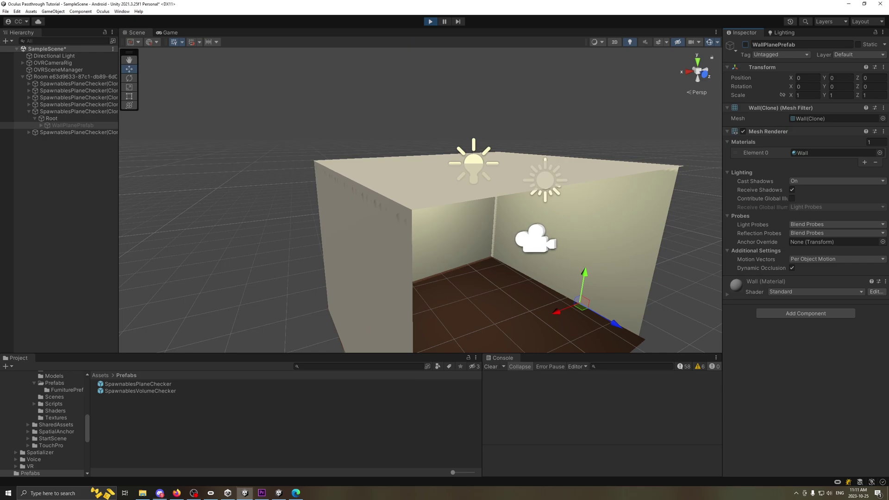
click(65, 203)
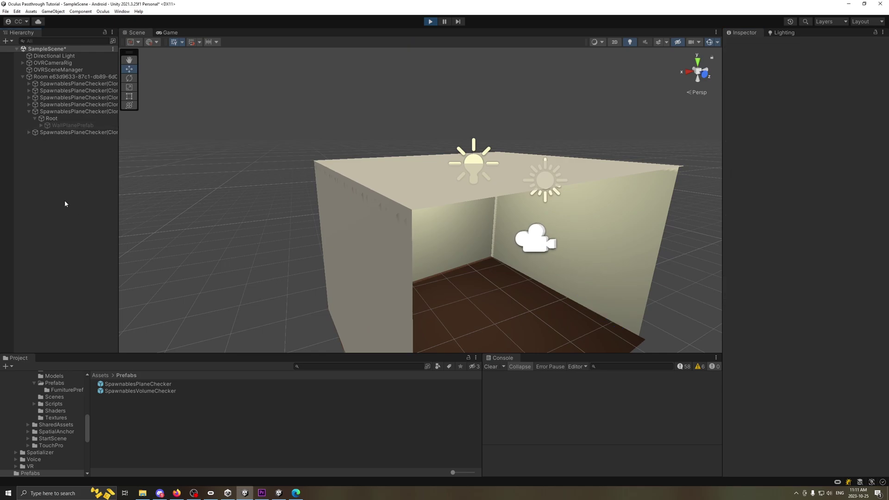
right_click(45, 164)
mouse_move(82, 254)
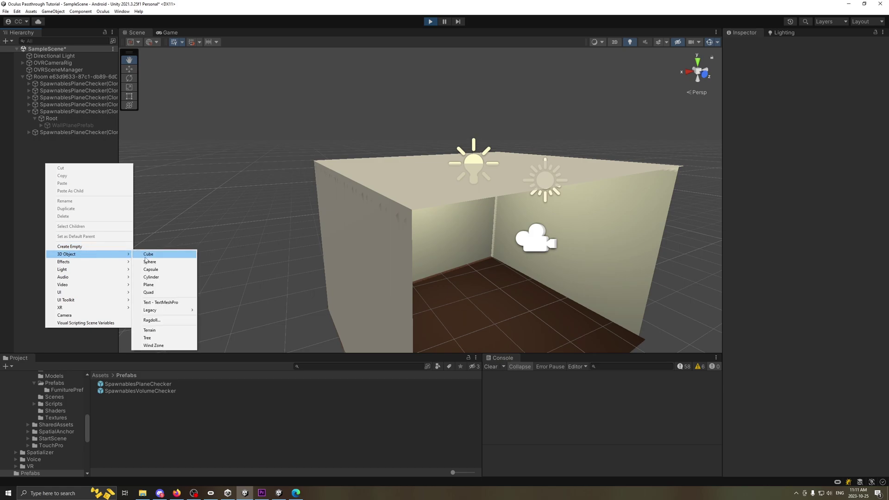
click(148, 254)
key(w)
drag(445, 235, 565, 299)
Step: Check the cube on the browser's casting page and move it in Unity along its Z axis to about 2.25
click(295, 493)
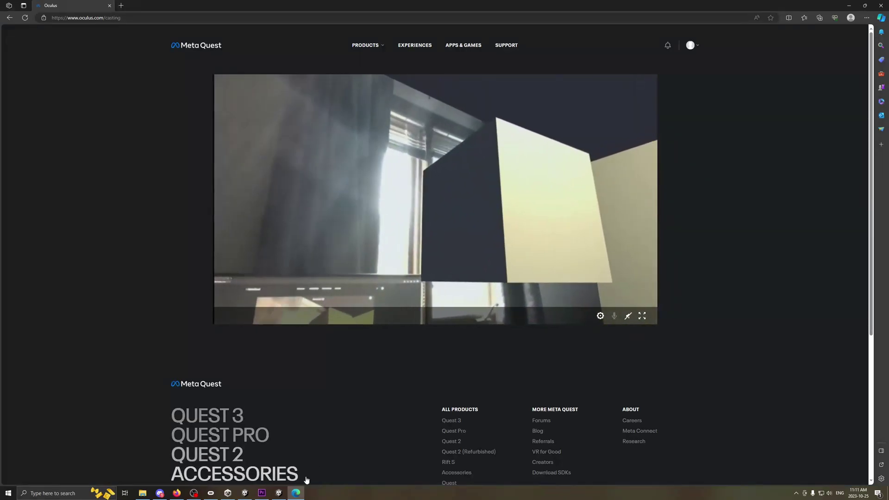
click(245, 494)
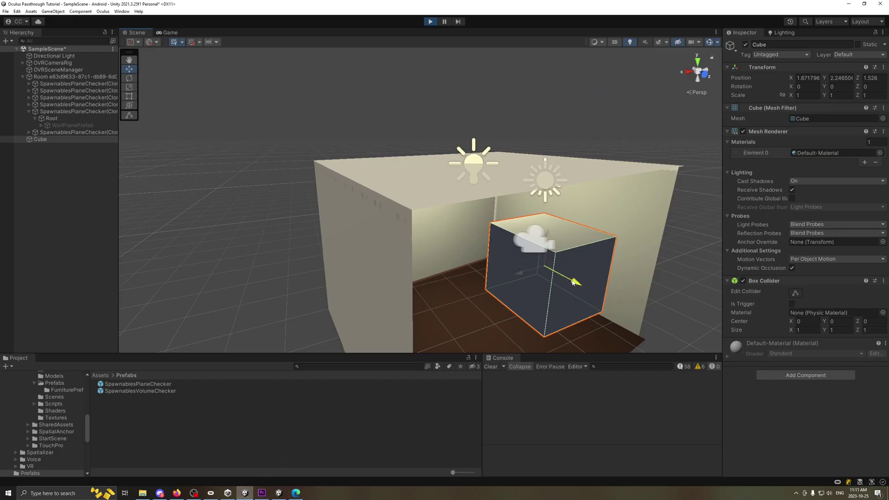
drag(573, 282, 631, 326)
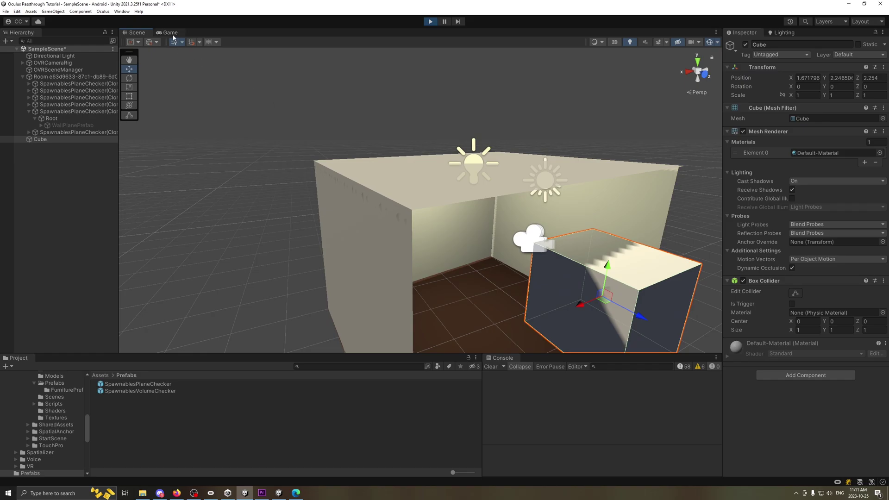
Step: Compare how the cube appears in Unity's Game and Scene views with the headset cast in the browser
click(172, 33)
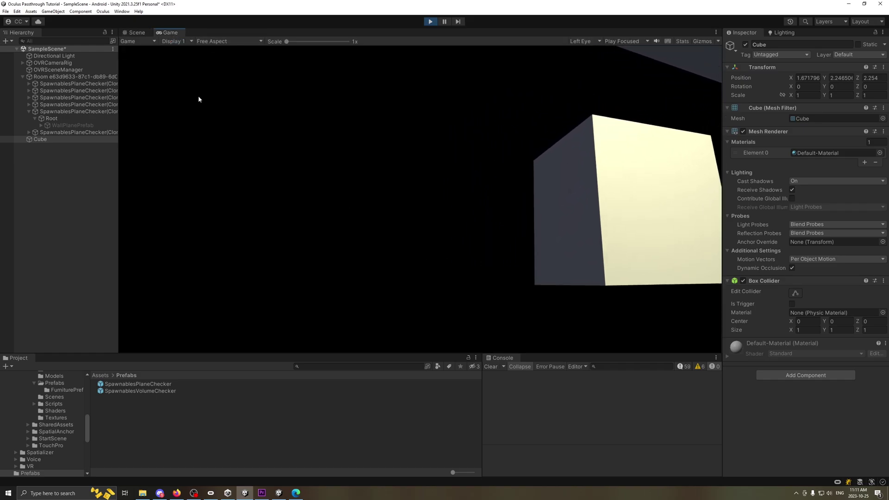
key(ctrl+1)
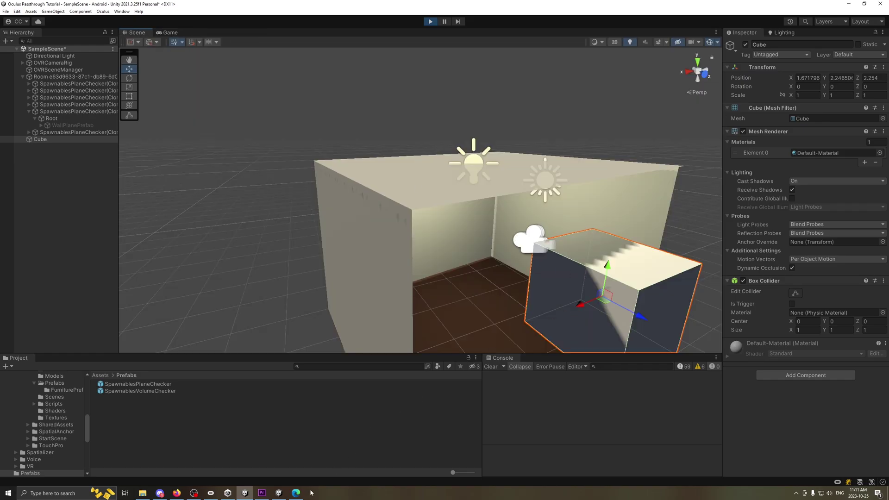
click(245, 493)
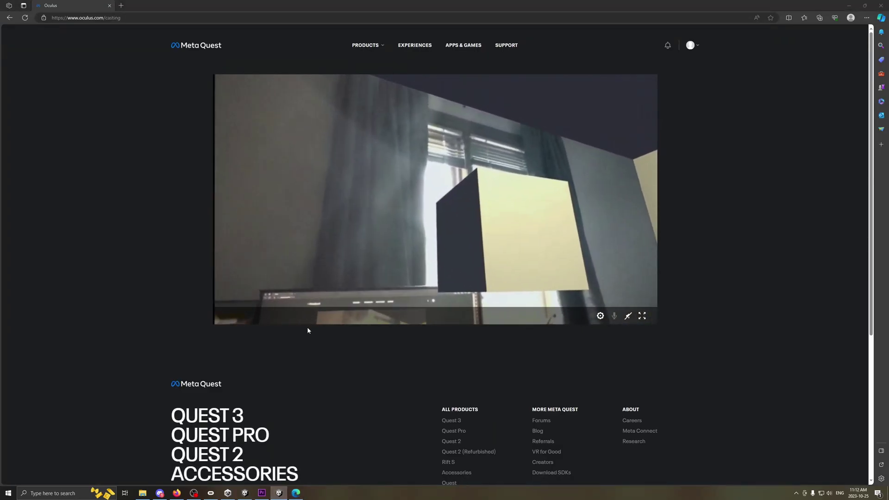
key(alt+Tab)
key(alt+Tab)
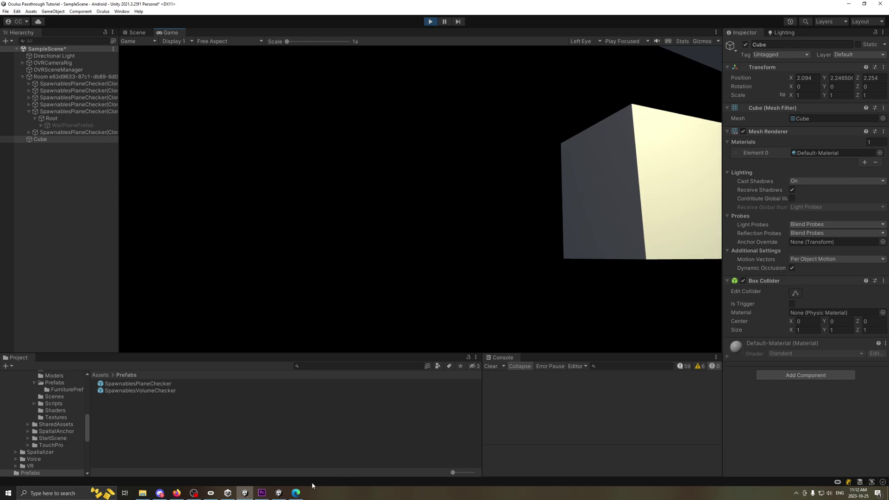
Step: Stop play mode, check the headset's view on the browser's casting page and return to Unity
click(430, 22)
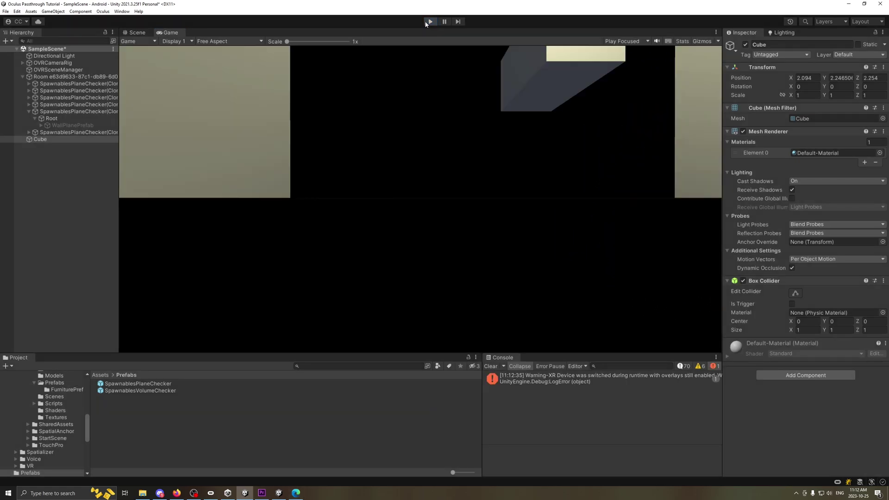
click(296, 493)
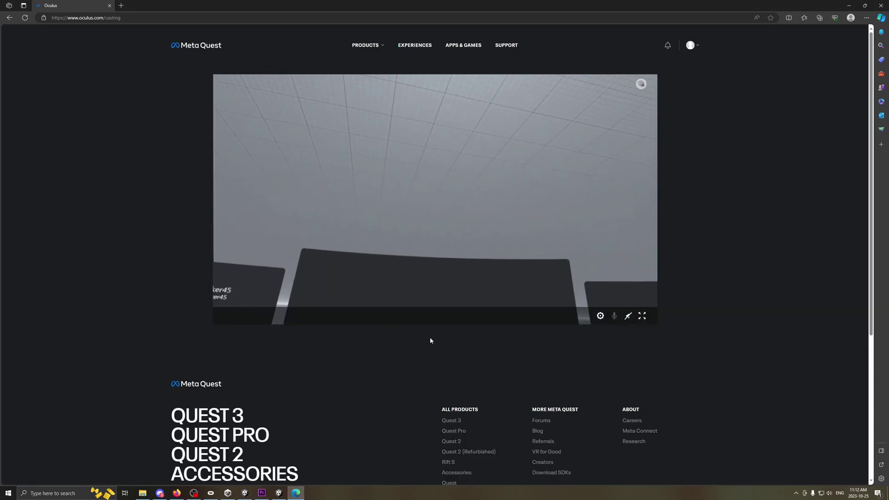
mouse_move(278, 495)
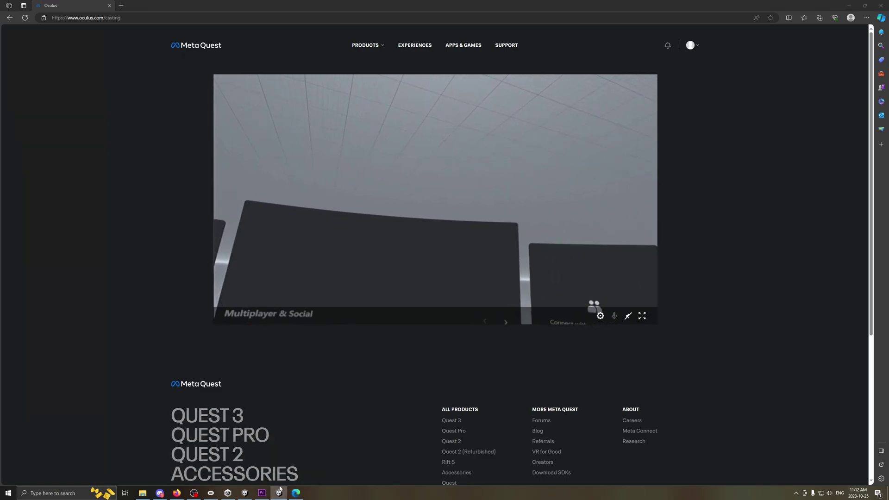
click(246, 493)
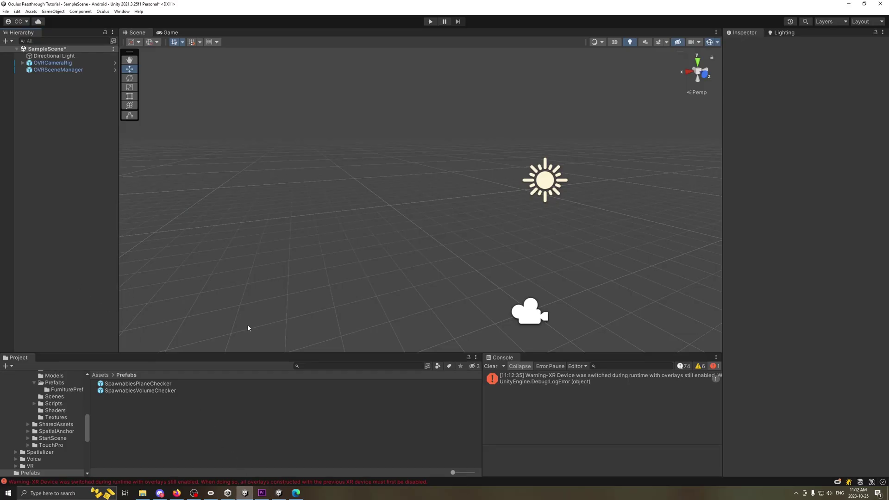
Step: Select the XR device overlay error in the Console to read its details
click(578, 385)
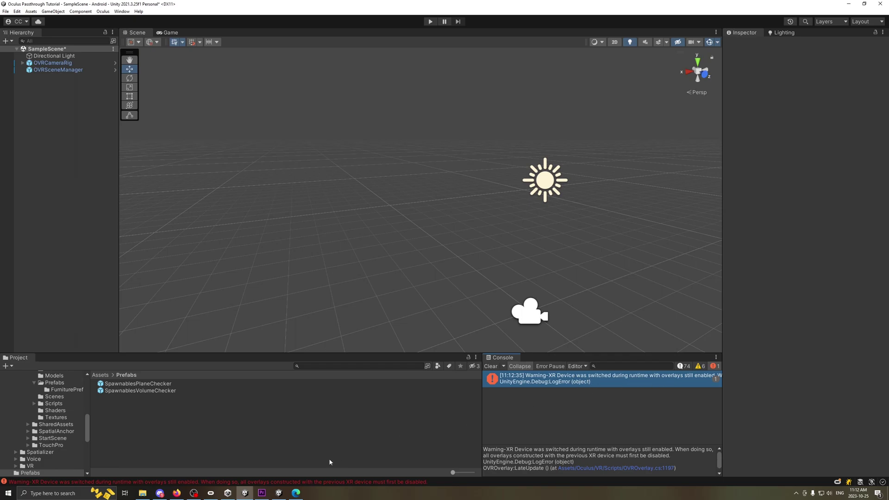
click(196, 492)
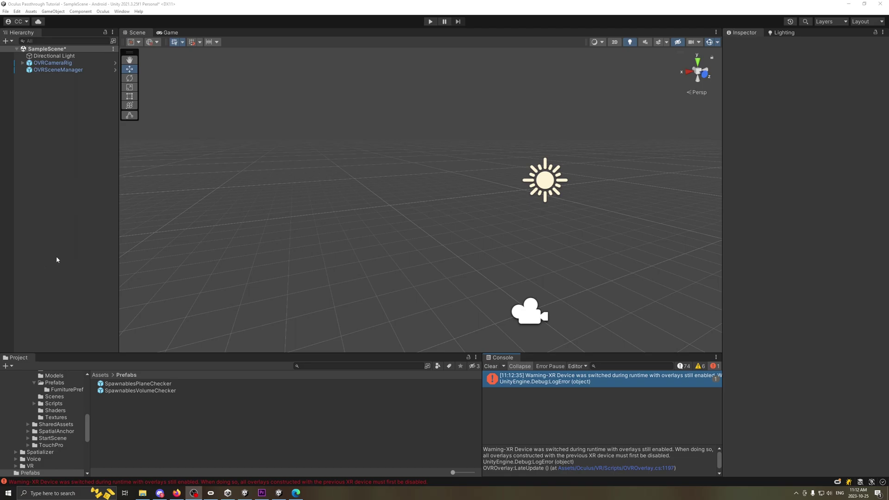